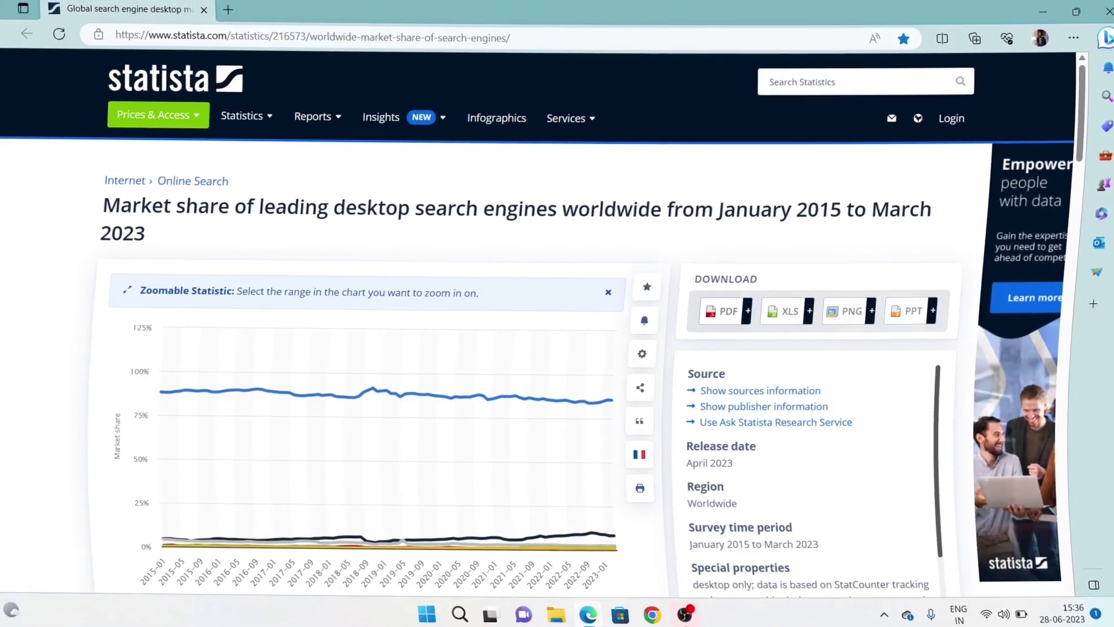
scroll(523, 348, "down", 10)
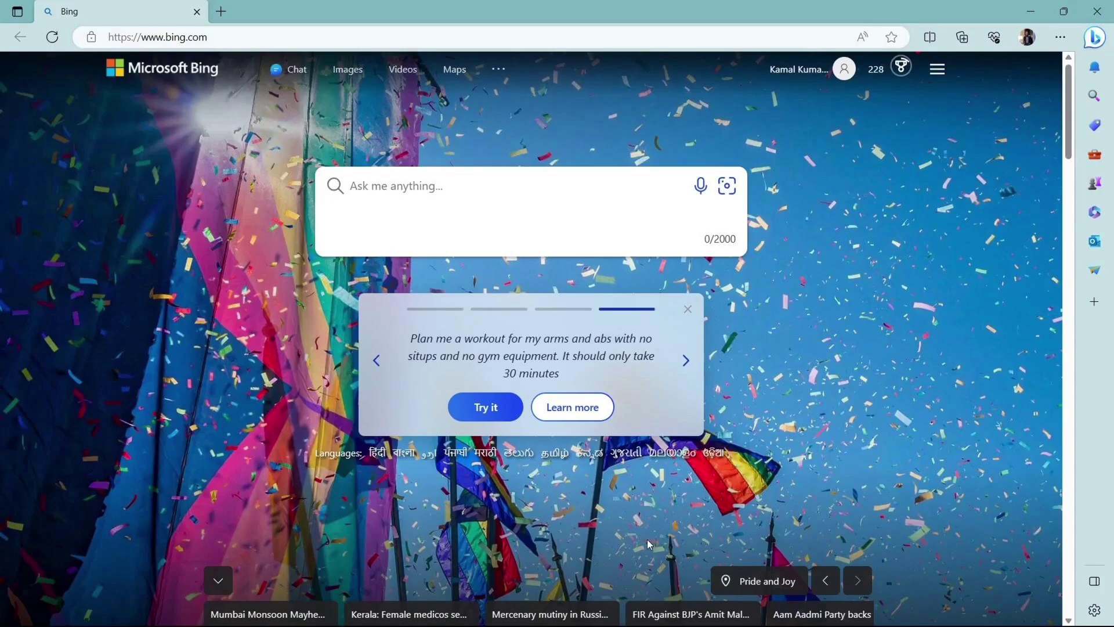
scroll(647, 545, "down", 2)
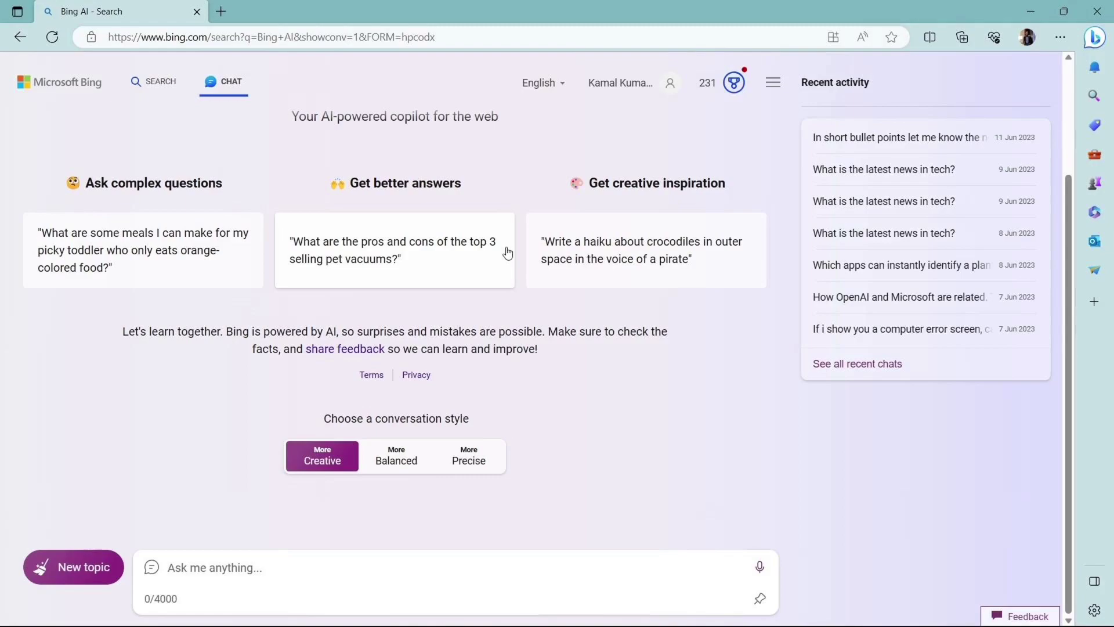
scroll(404, 189, "up", 2)
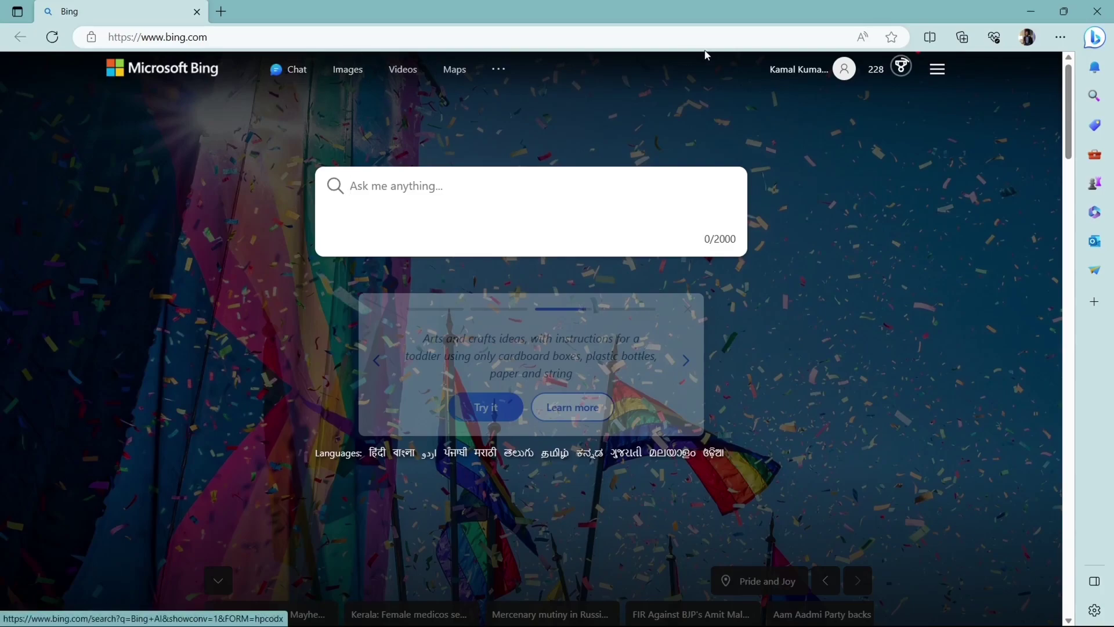
left_click(1095, 39)
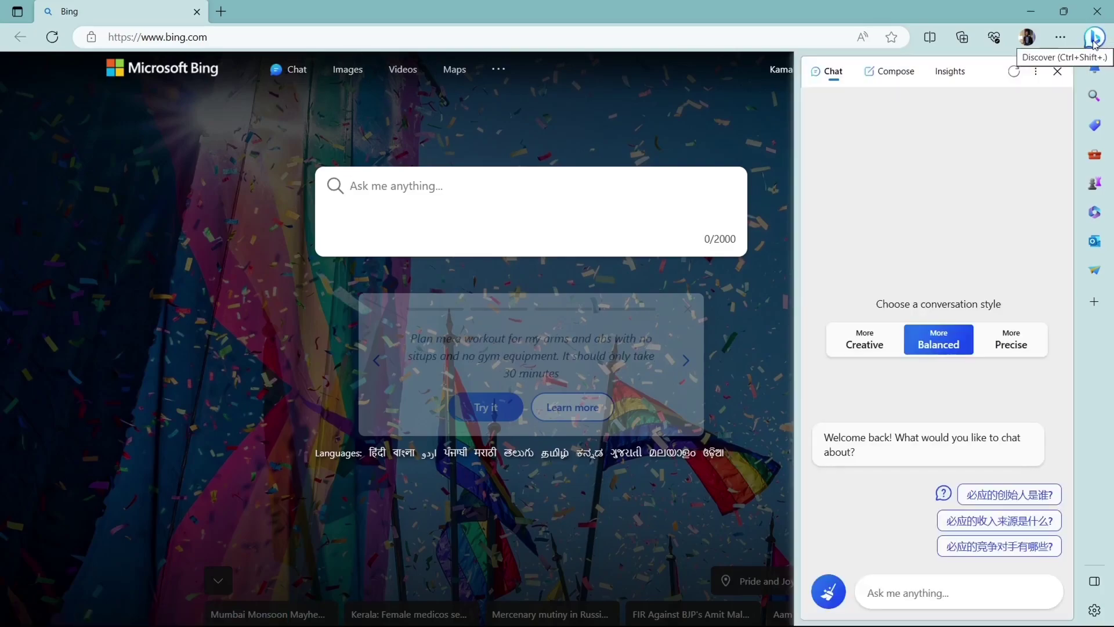
left_click(1095, 38)
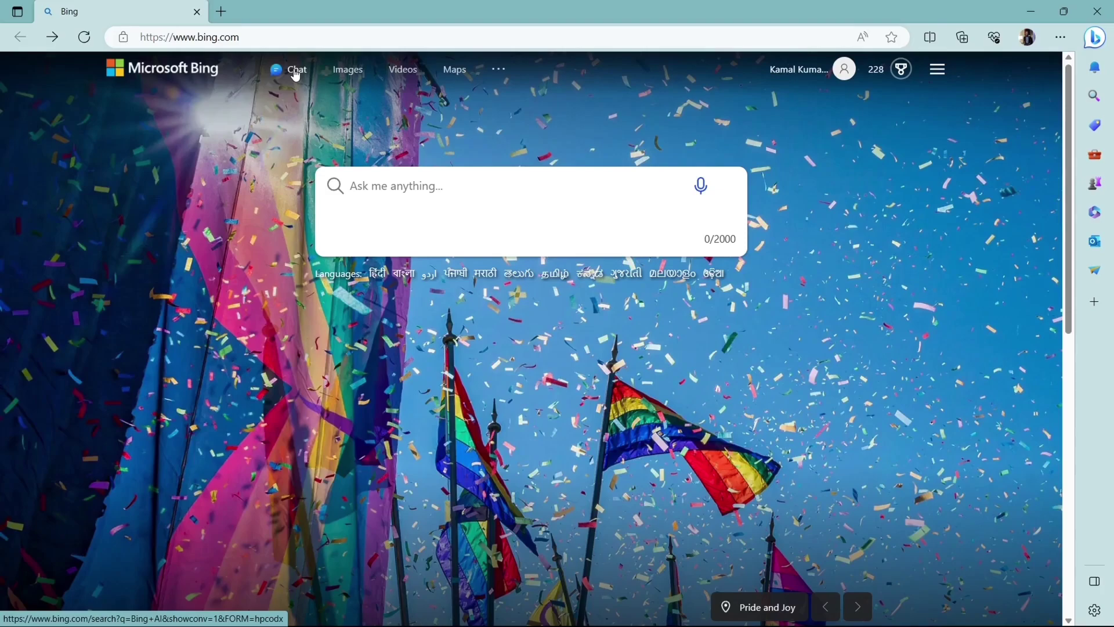
Open the AI chat and ask "Please write a motivational song for India for the upcoming ICC Men's Cricket World Cup 2023"
left_click(295, 76)
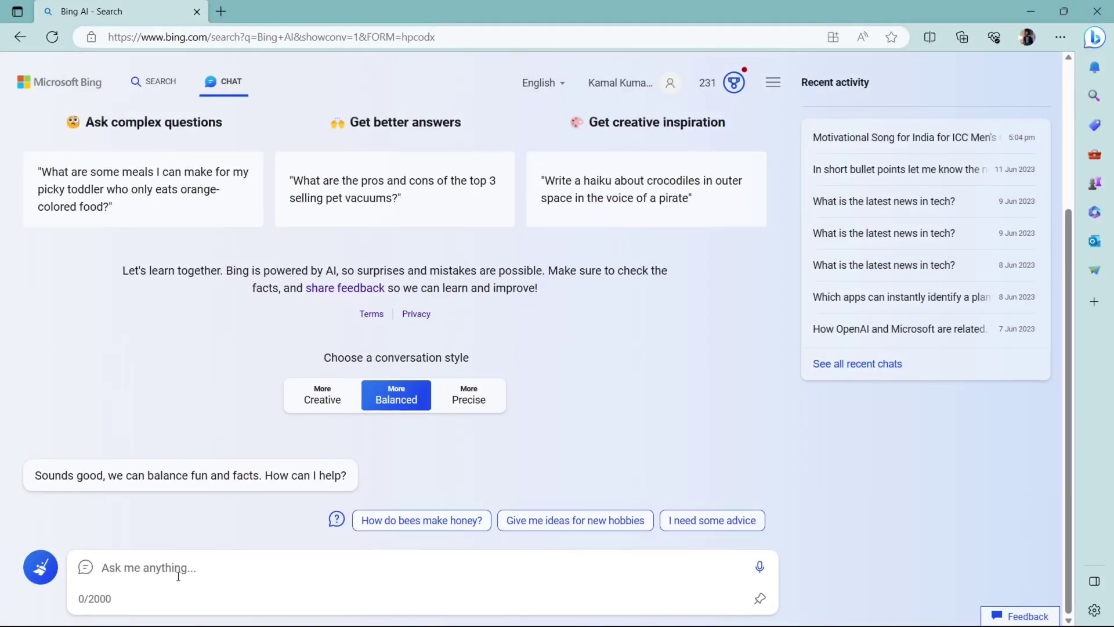
type("P")
type("lease write a motivat")
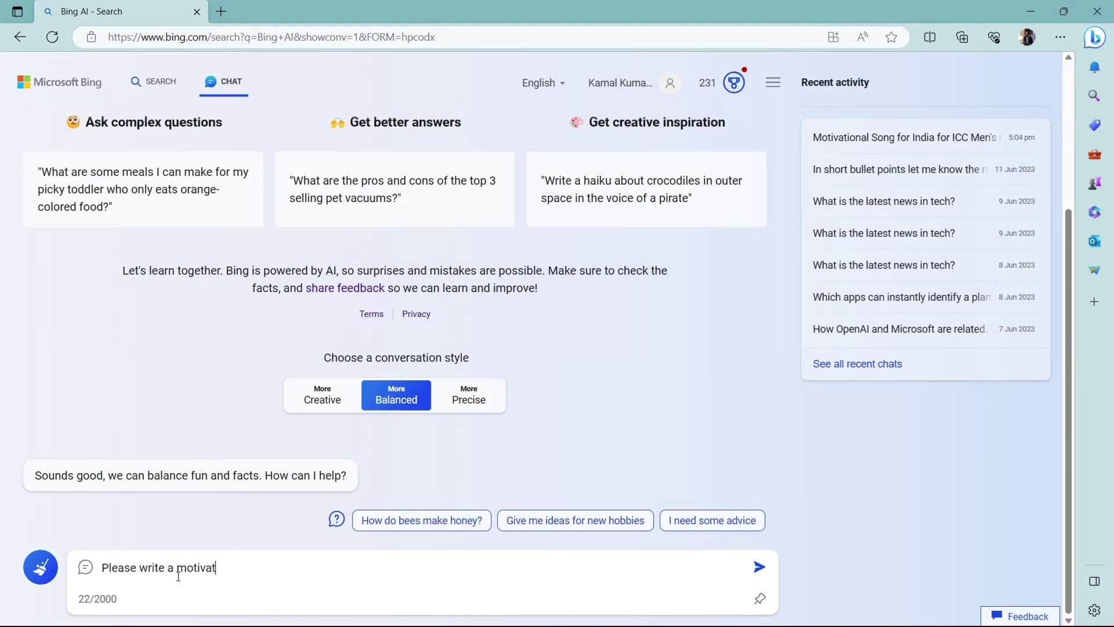
type("ional song for India f")
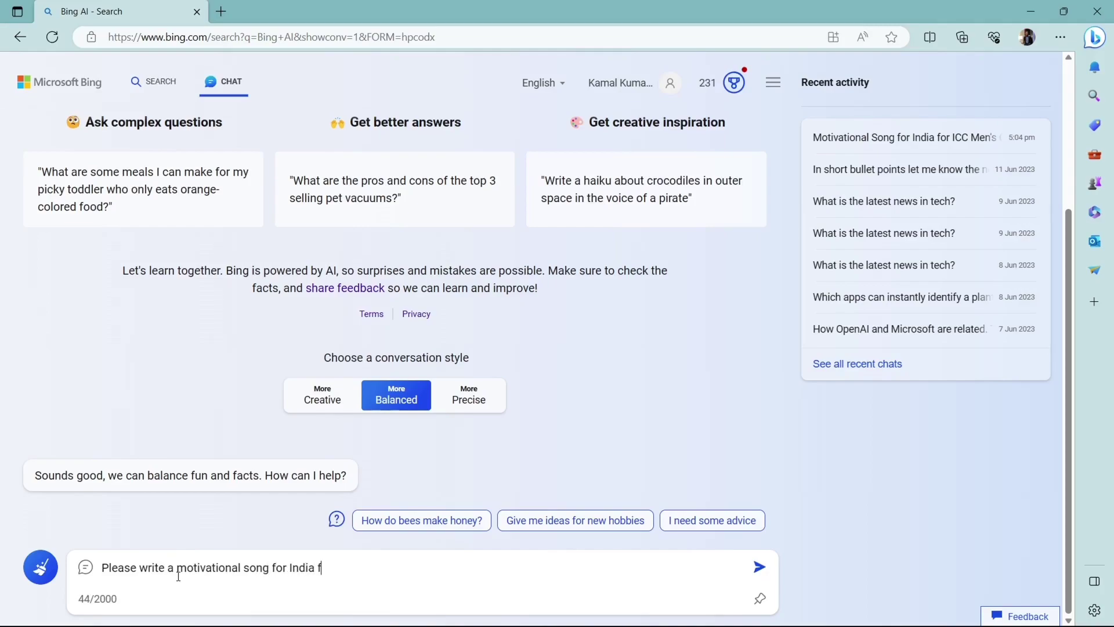
type("or the upcoming ICC Men's ")
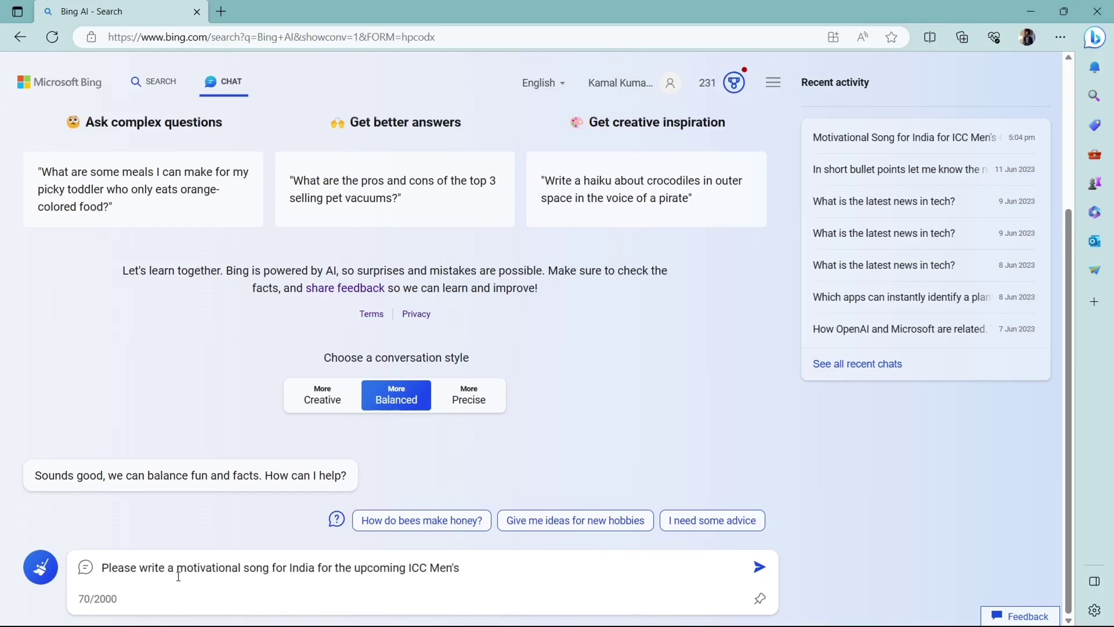
type("Cricket World Cup 2023")
key("Return")
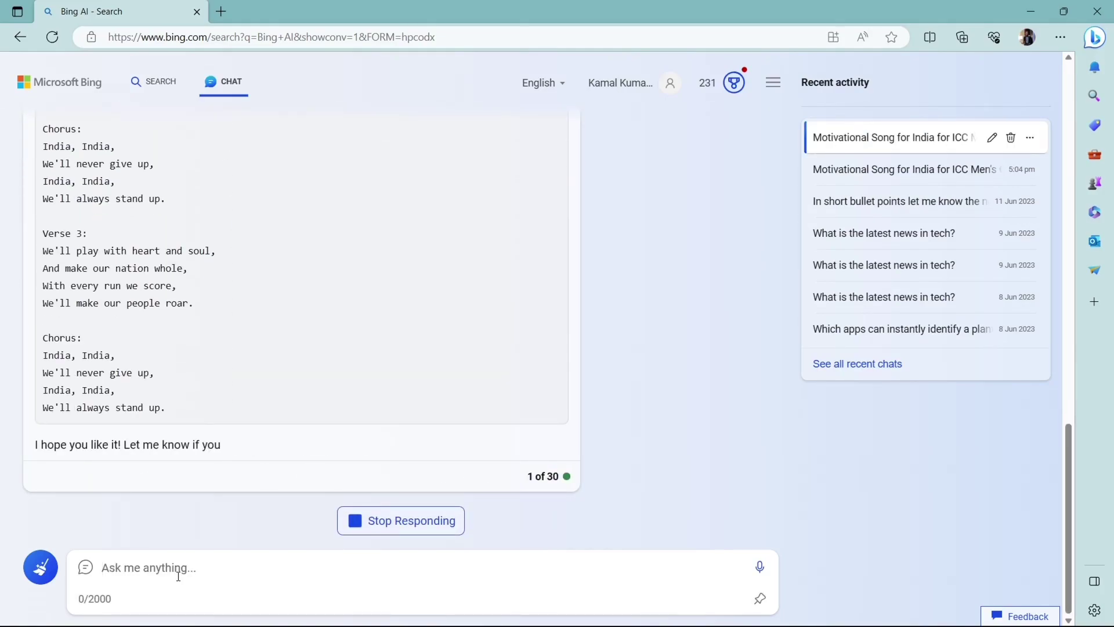
left_click_drag(1069, 589, 1079, 437)
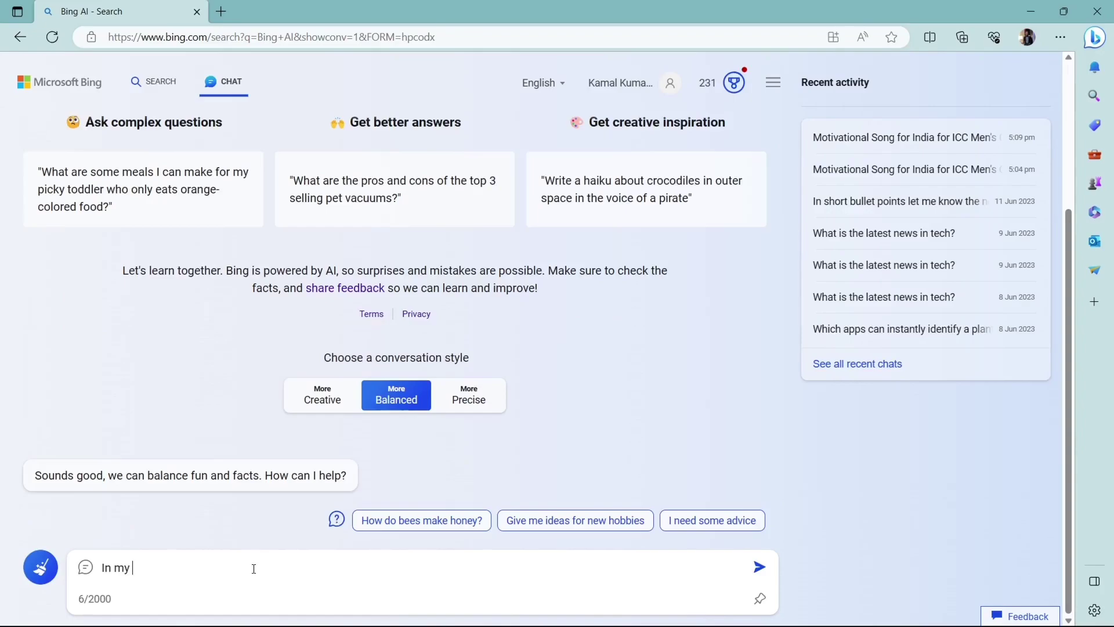
Ask how much protein was in a breakfast of a big bowl of Poha with half onion, half tomato and a handful of roasted peanuts
type("fast today")
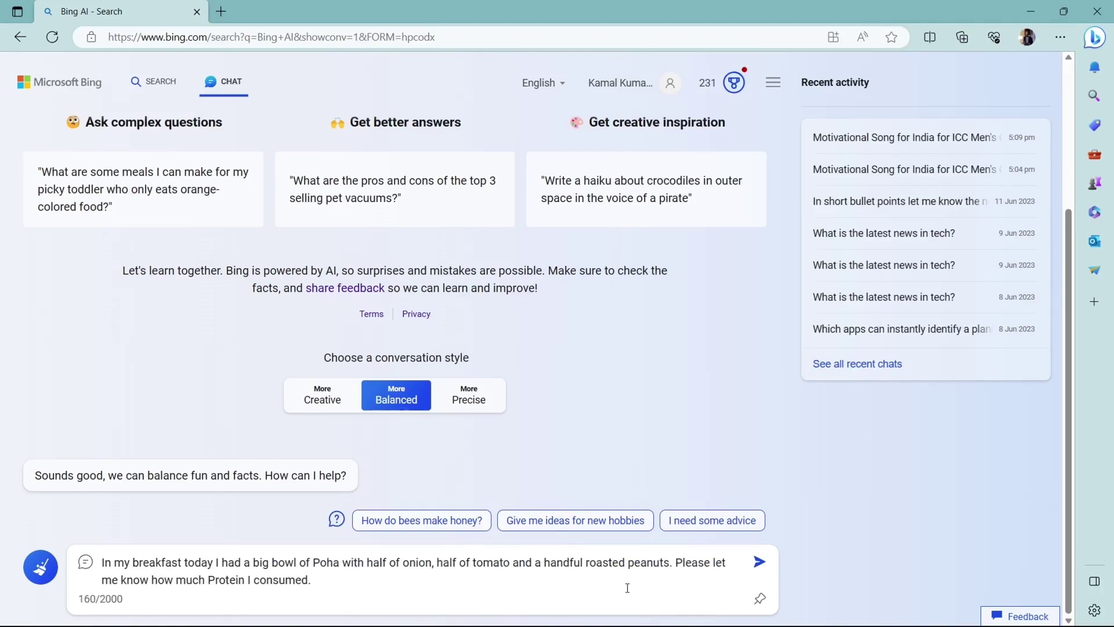
key("Return")
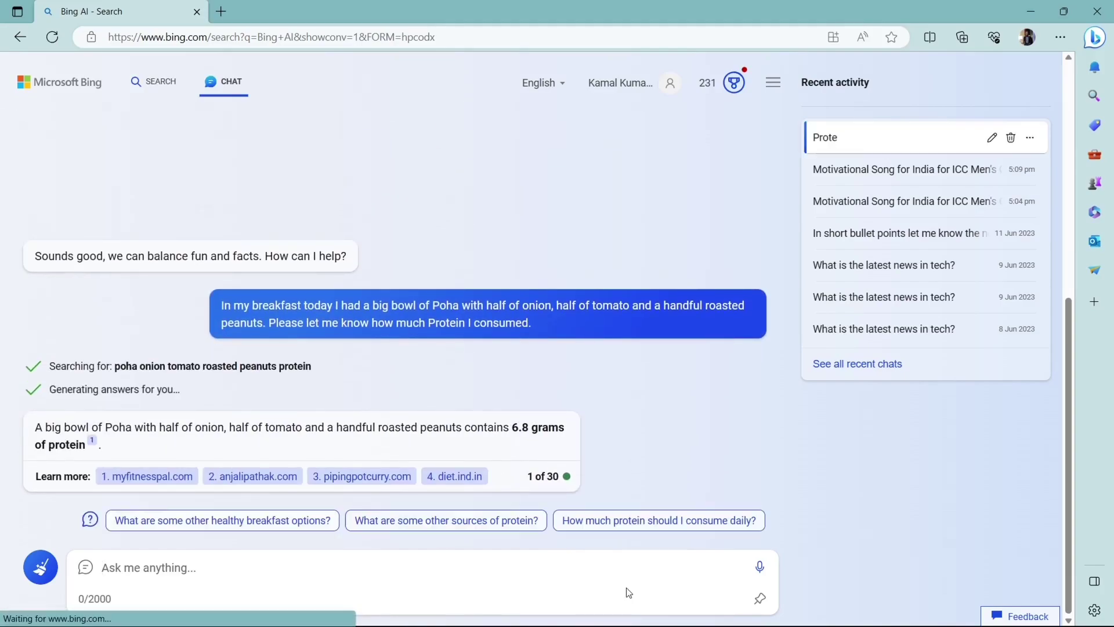
Start a new topic in the More Creative conversation style and submit the same Poha breakfast protein question
left_click_drag(752, 306, 194, 306)
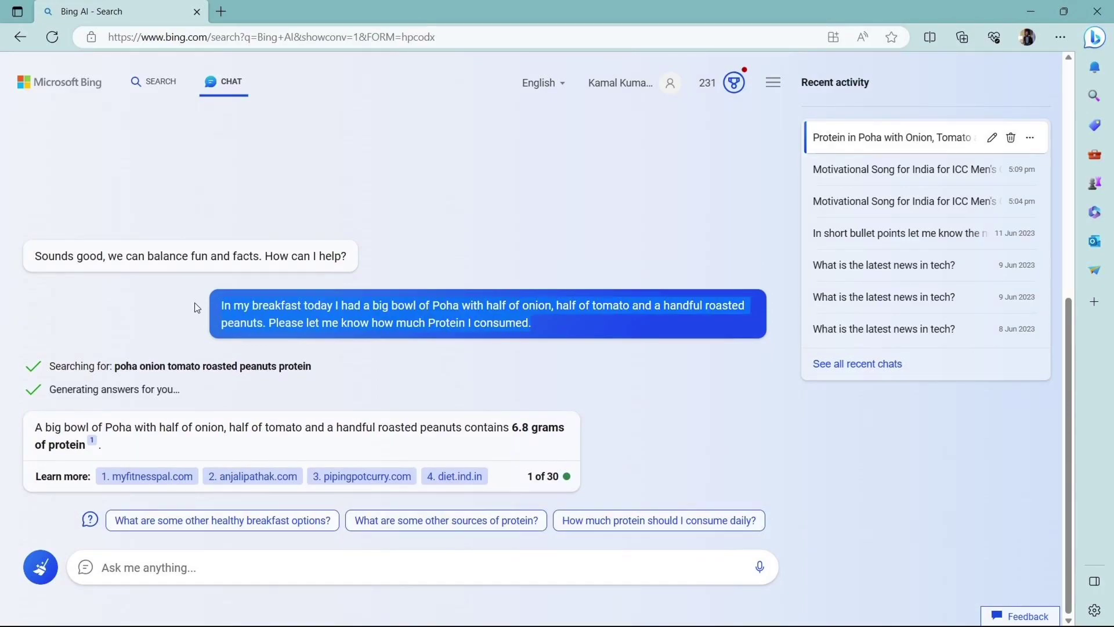
left_click(45, 573)
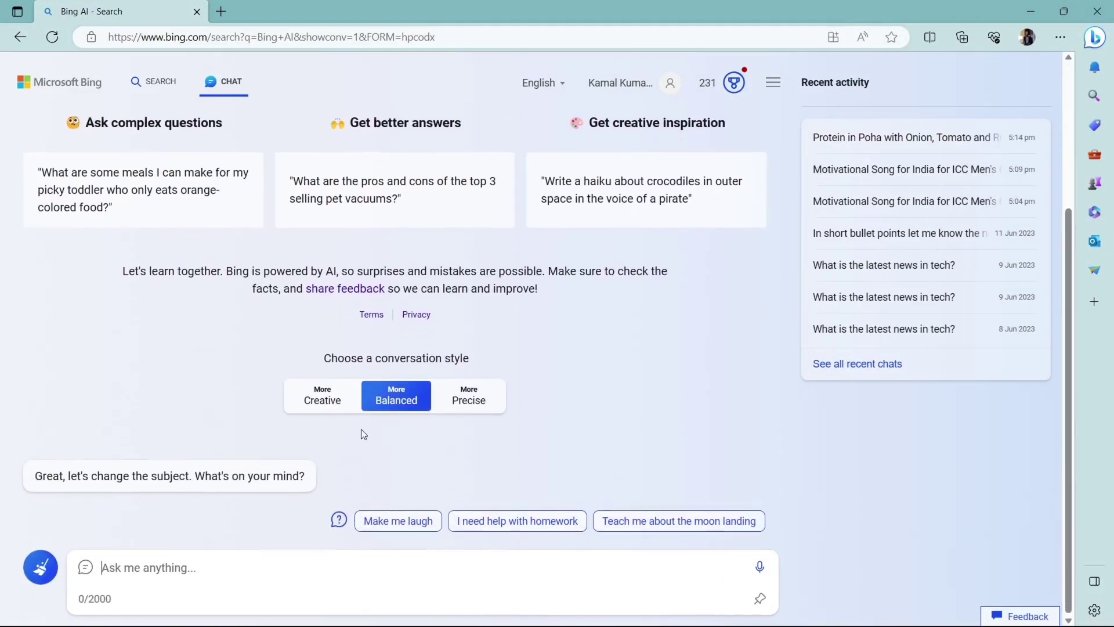
left_click(318, 396)
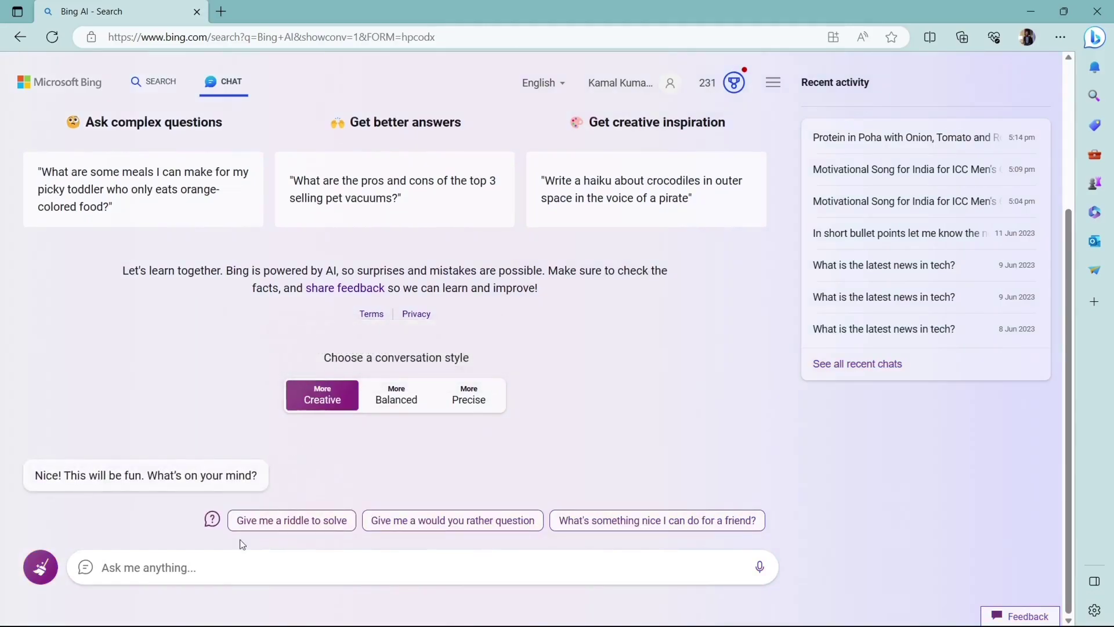
left_click(199, 563)
type("In my breakfast today I had a big bowl of Poha with half of onion, half of tomato and a handful roasted peanuts. Please let me know how much Protein I consumed.")
key("Return")
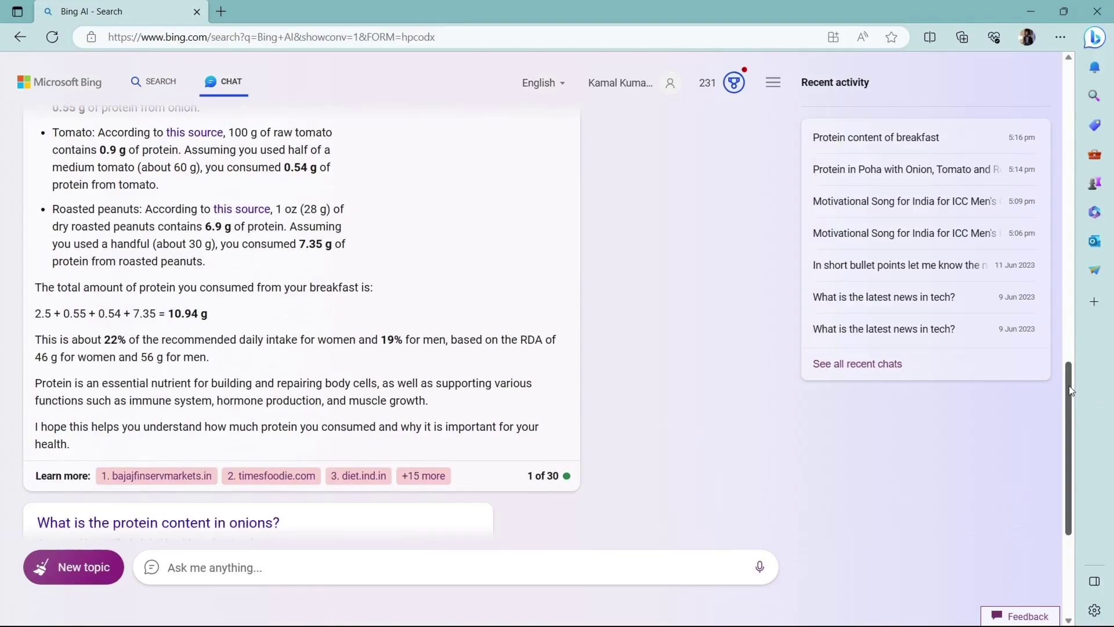
Read through the creative-style protein answer and expand its full list of cited sources
left_click_drag(1072, 390, 1061, 458)
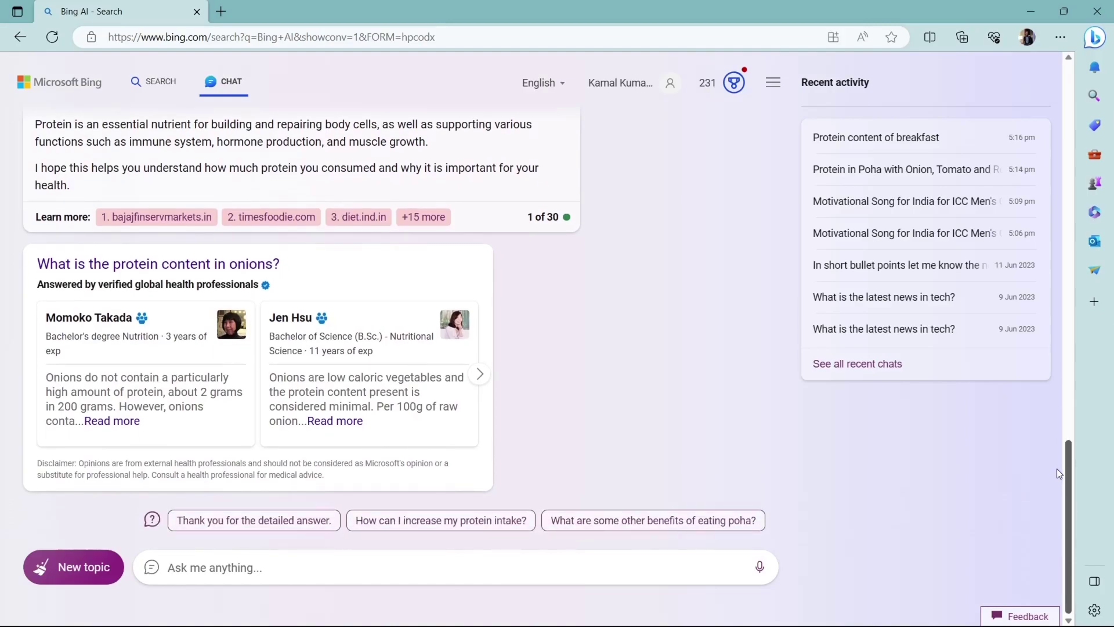
left_click_drag(1057, 468, 1058, 433)
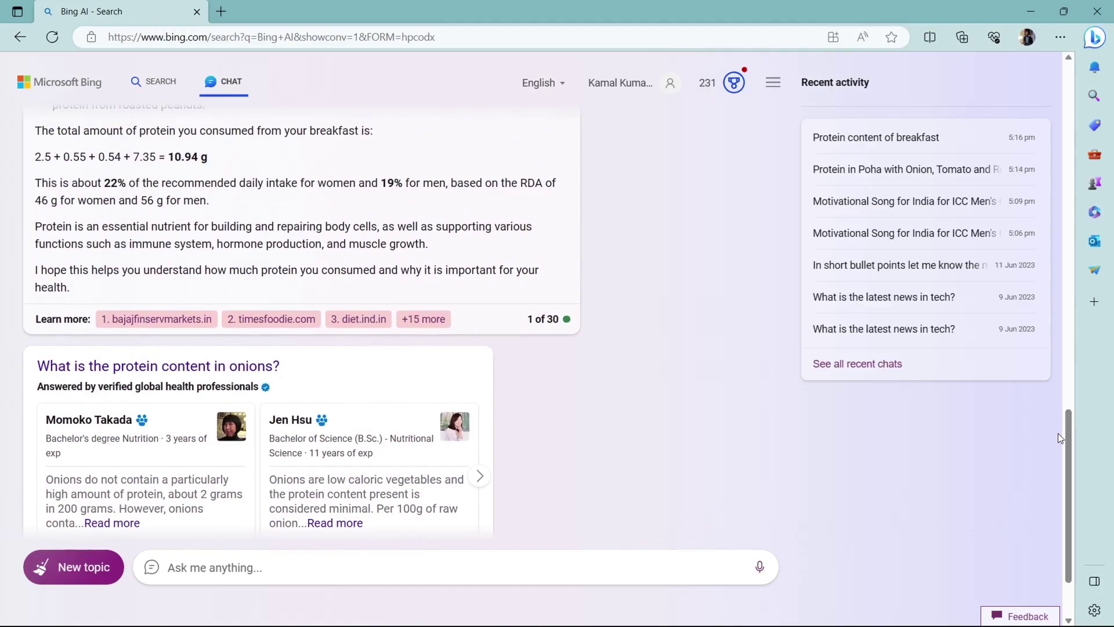
left_click(424, 319)
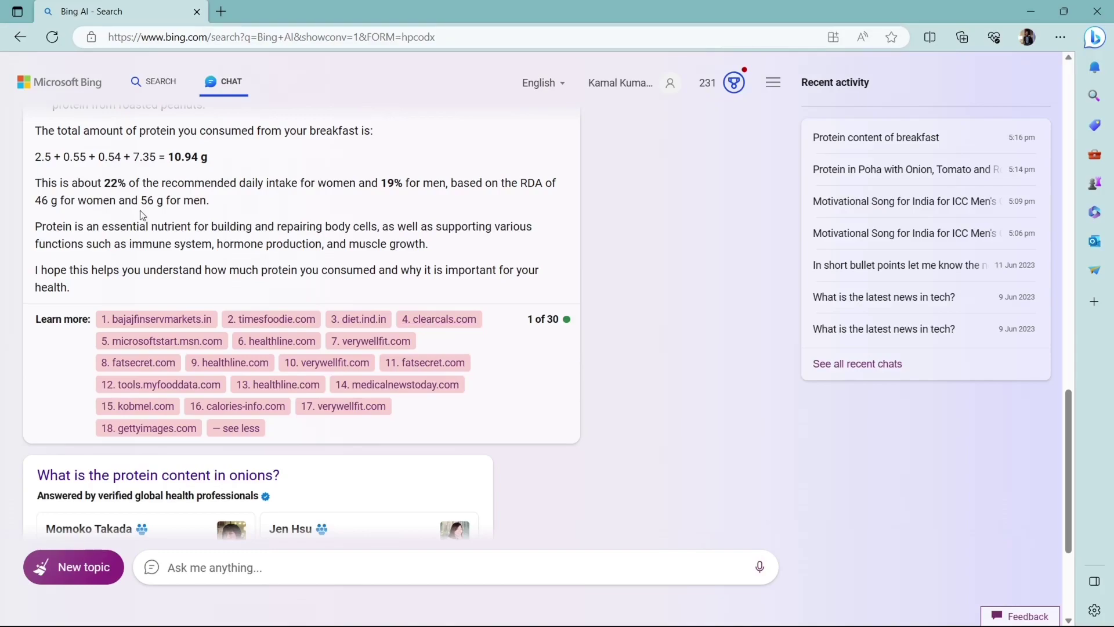
Check the cited bajajfinservmarkets.in page on calories in Poha and the healthline.com page on onions
left_click(155, 319)
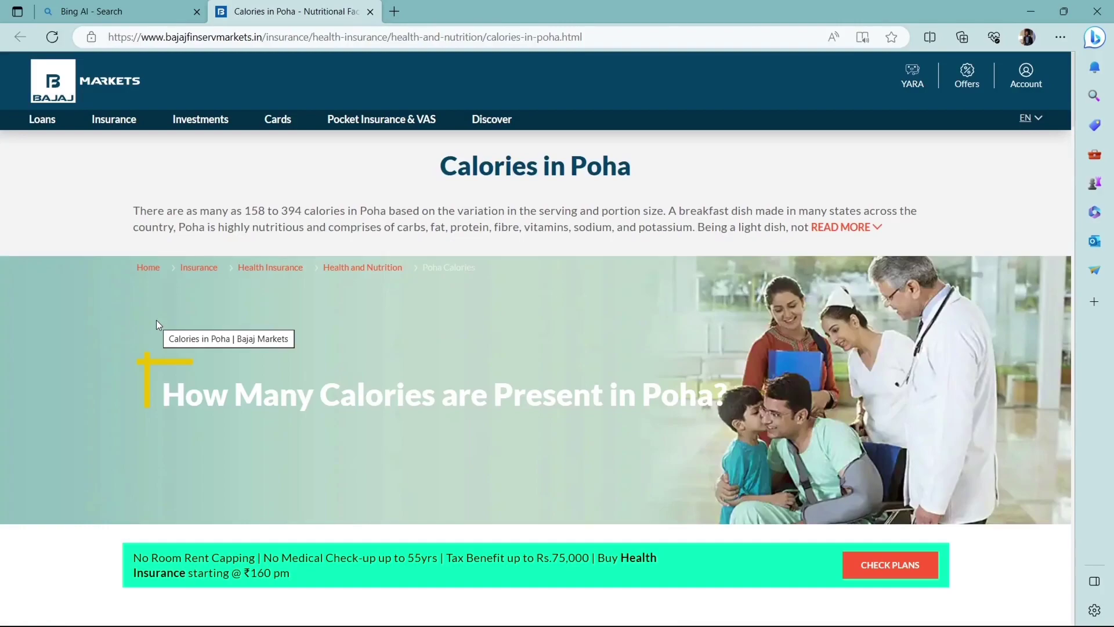
left_click(835, 225)
key("ctrl+shift+Tab")
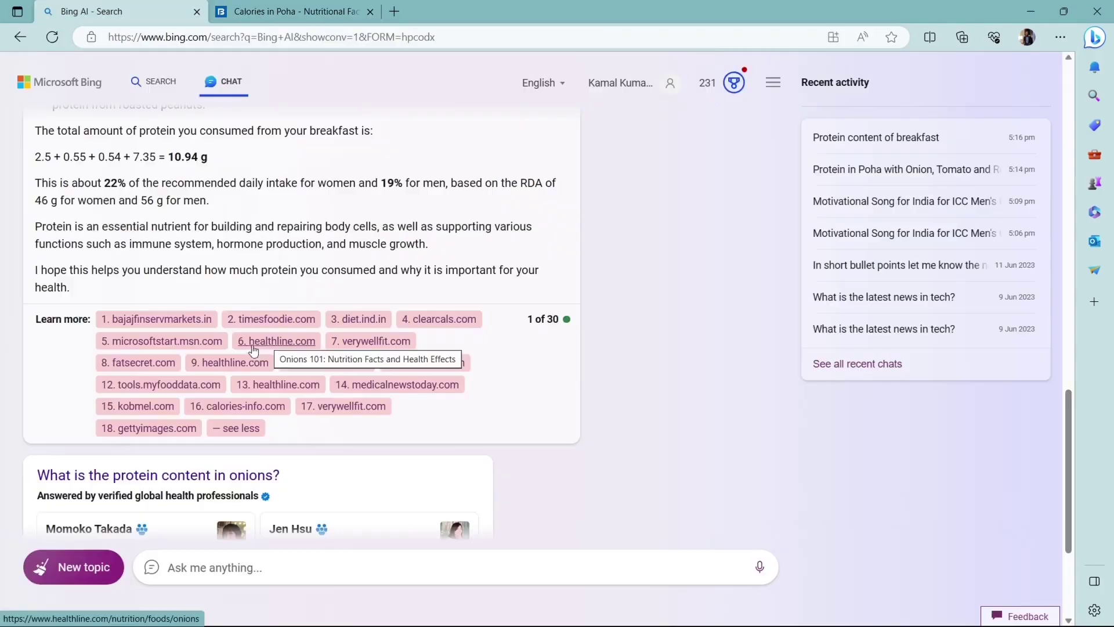
left_click(271, 346)
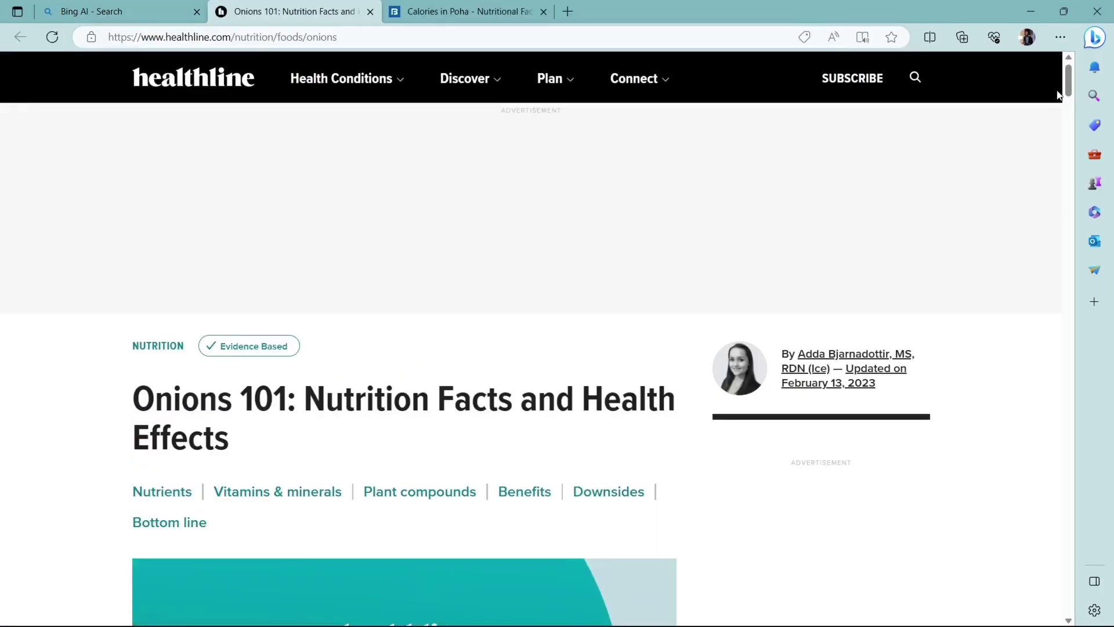
scroll(1066, 83, "down", 5)
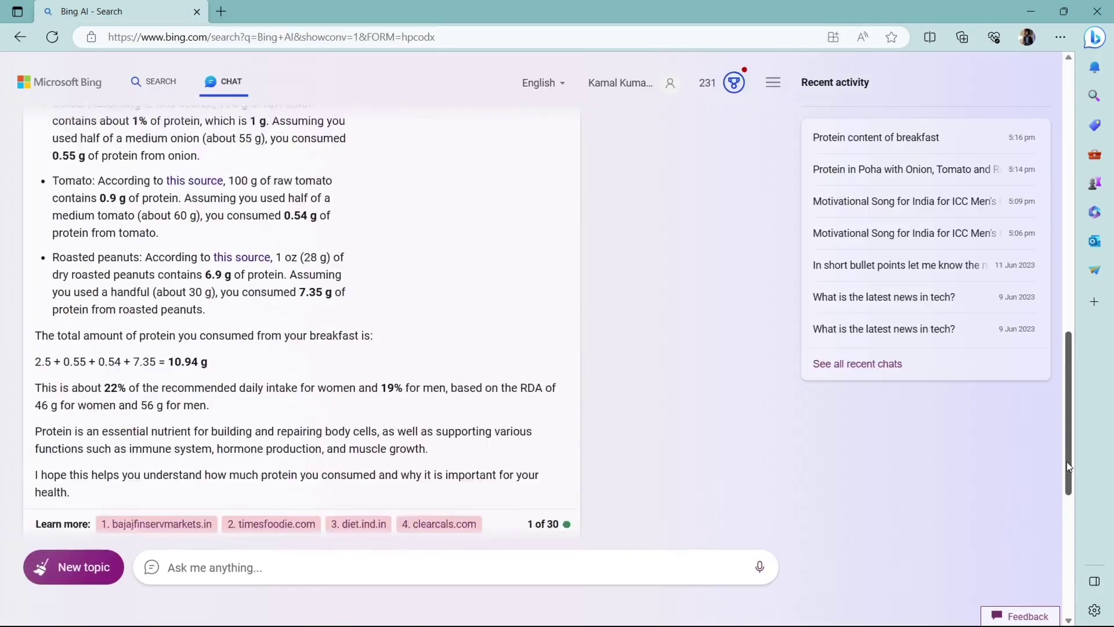
Export the protein answer in Text format
scroll(1067, 466, "up", 5)
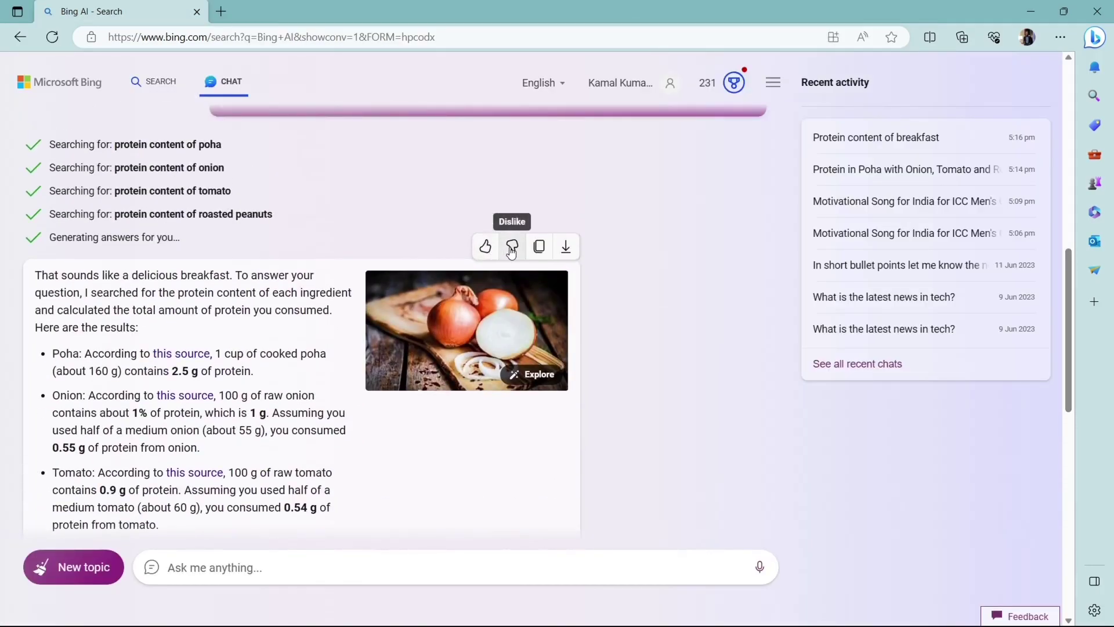
left_click(569, 250)
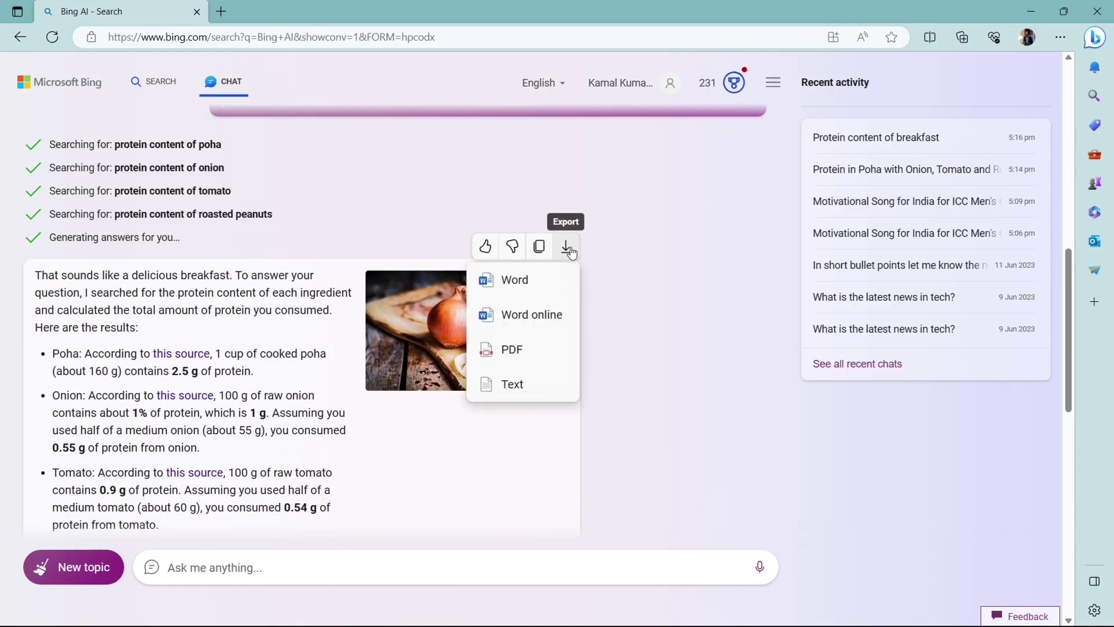
left_click(521, 392)
Open the Discover sidebar's Insights alongside the cited healthline.com tomato article and browse its related recipes, Q & A, site rating and analytics
left_click(1094, 38)
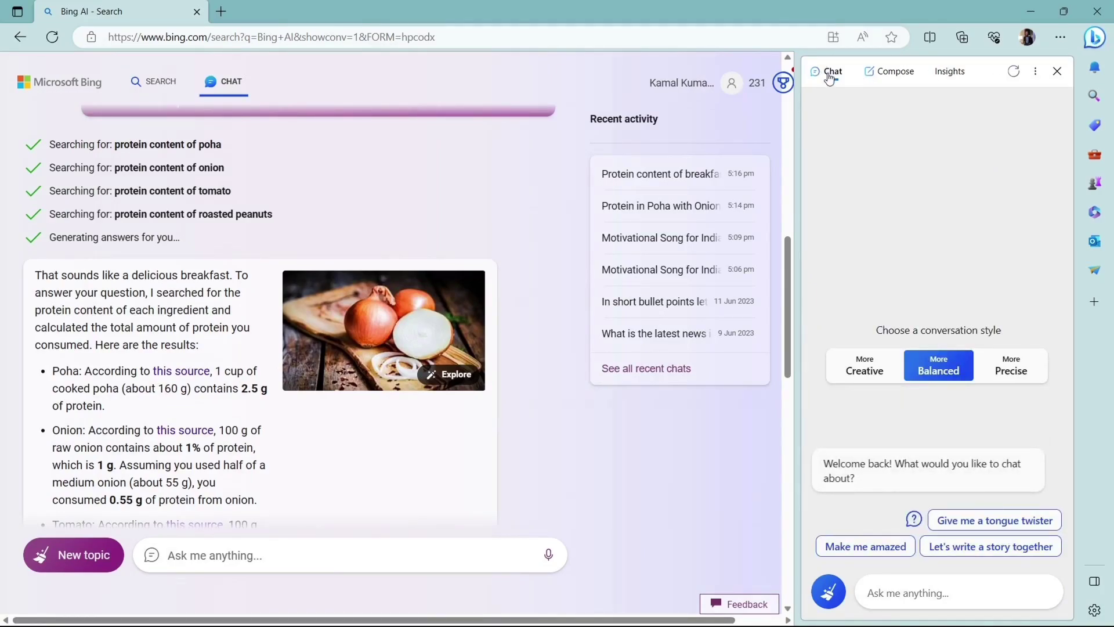
left_click(956, 72)
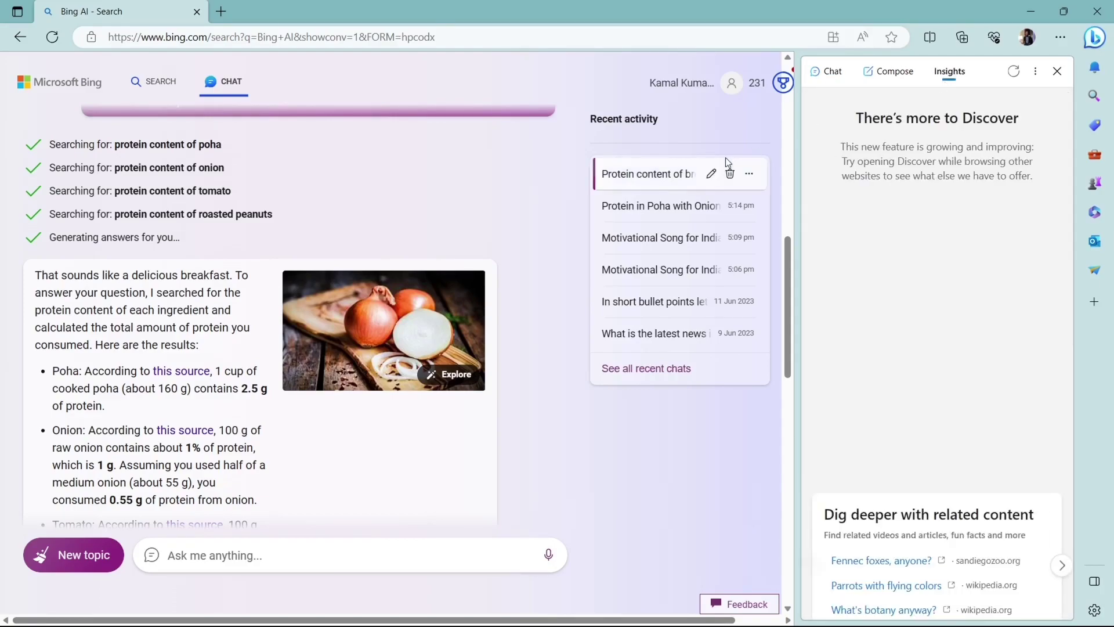
left_click_drag(790, 251, 779, 402)
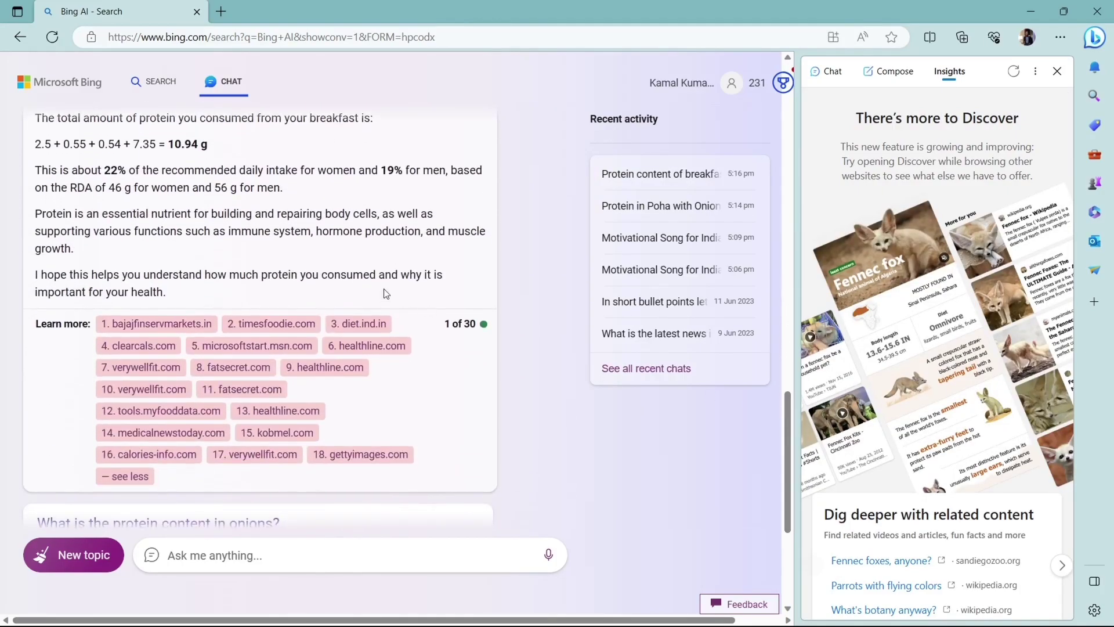
left_click(336, 374)
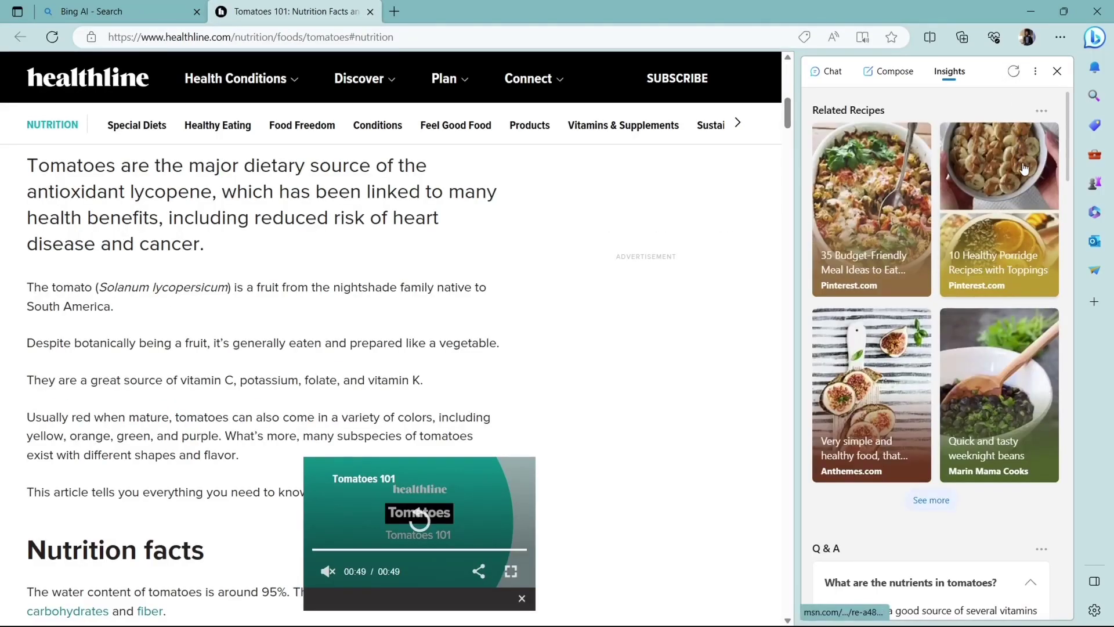
left_click_drag(1068, 115, 1084, 437)
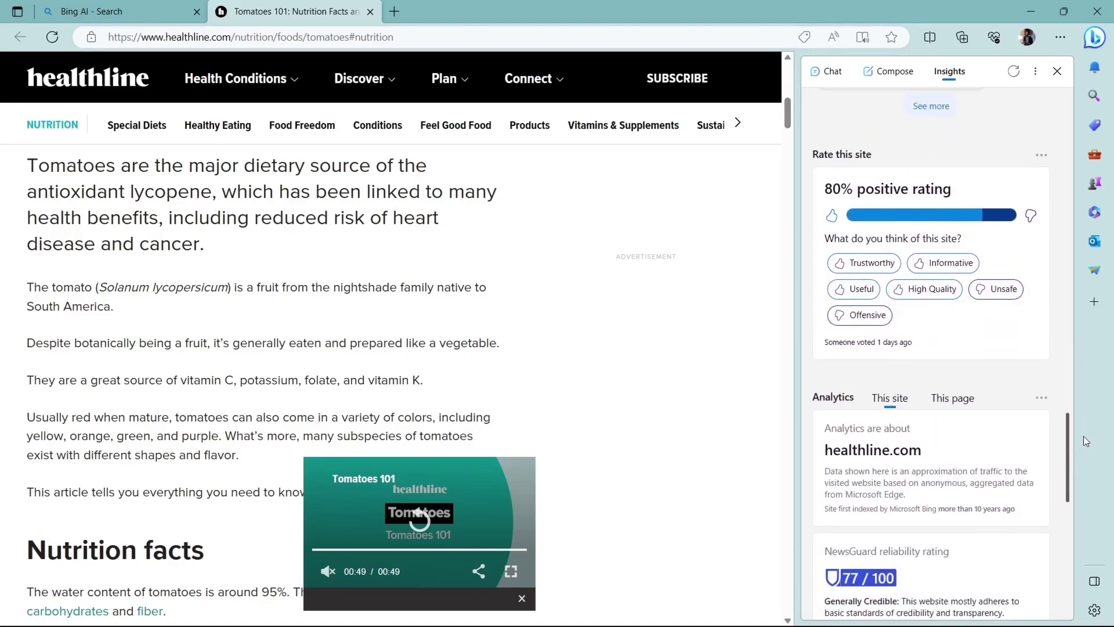
Generate a page summary of the Tomatoes 101 article in the sidebar chat and read through it
left_click(829, 71)
left_click(887, 592)
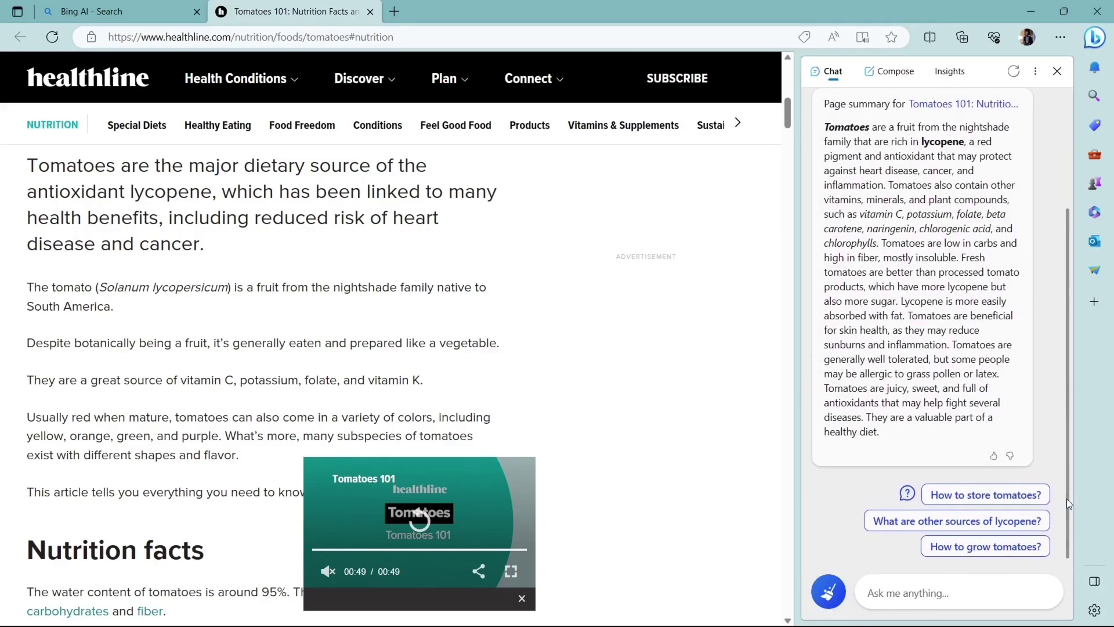
left_click_drag(1067, 494, 1068, 385)
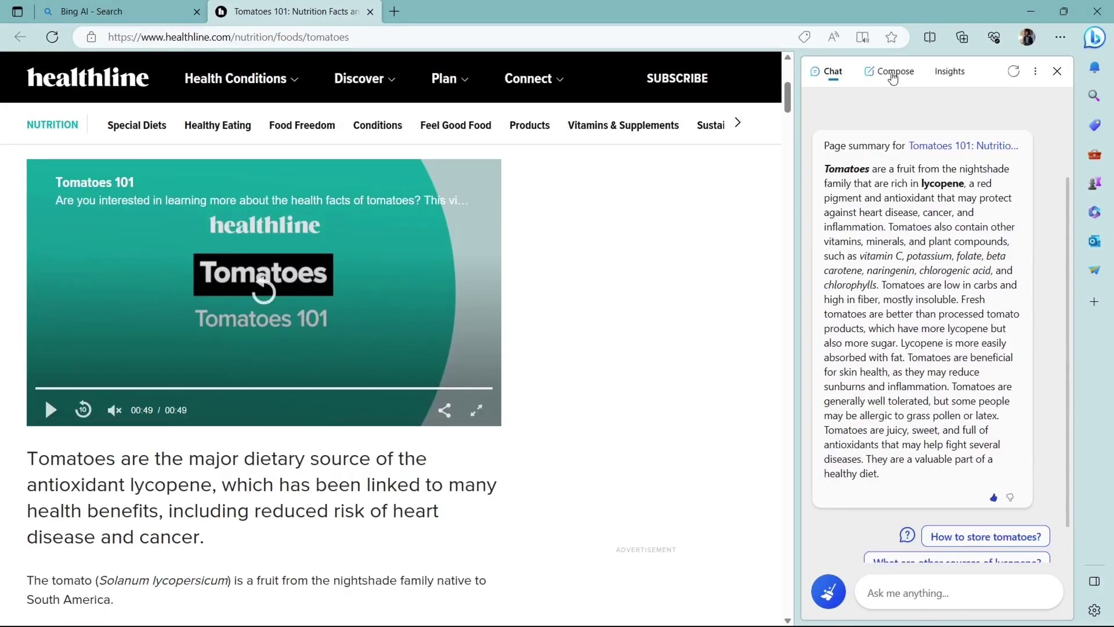
Enter a Compose request for an appreciation email to the RPA COE Lead Developer for clearing the UiARD certification, on behalf of the entire team
left_click(894, 71)
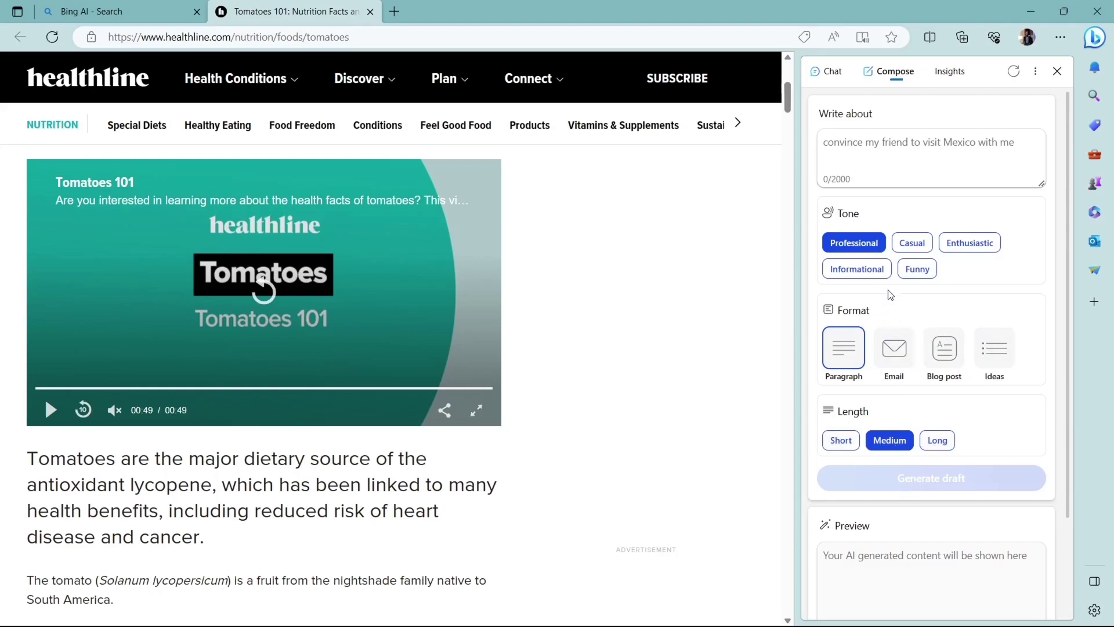
left_click(890, 148)
type("Please write ")
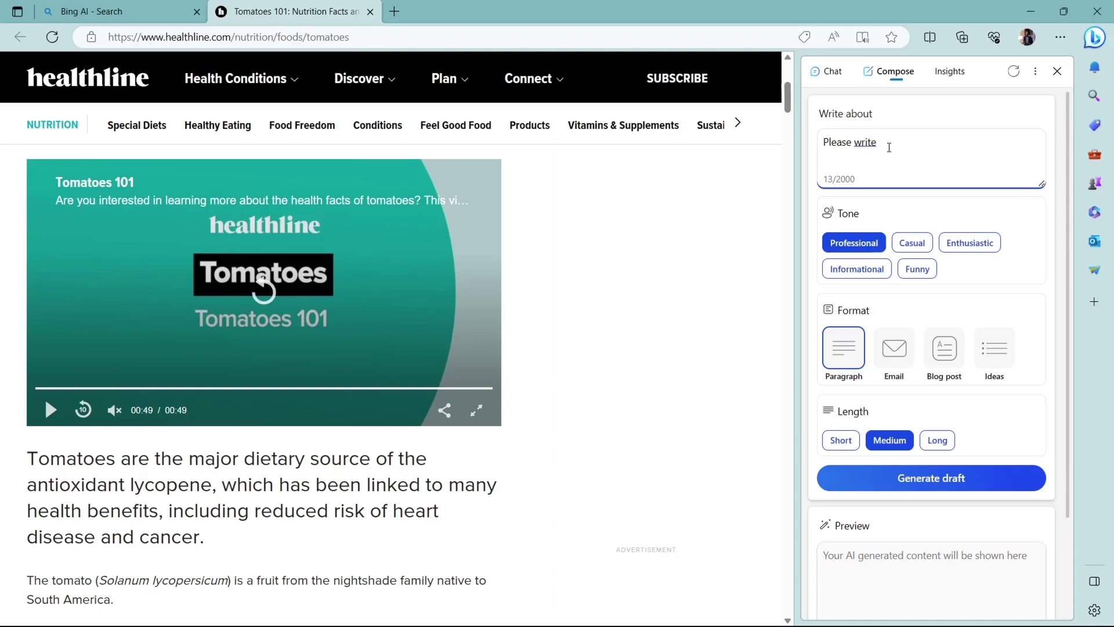
type("an appreciation email ")
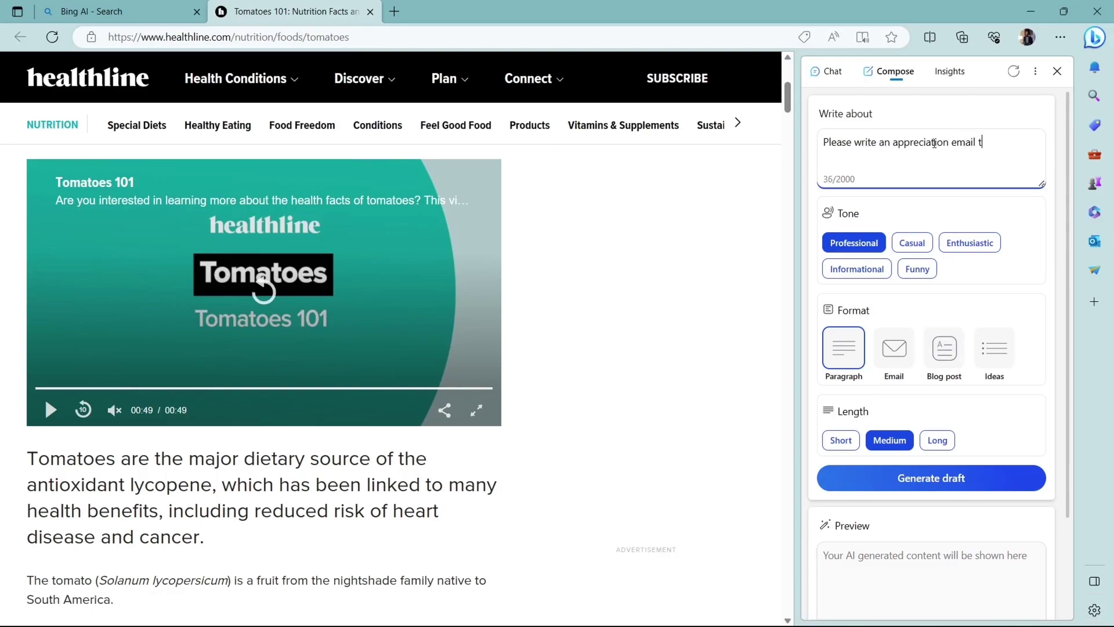
type("to Nitin")
key("ctrl+v")
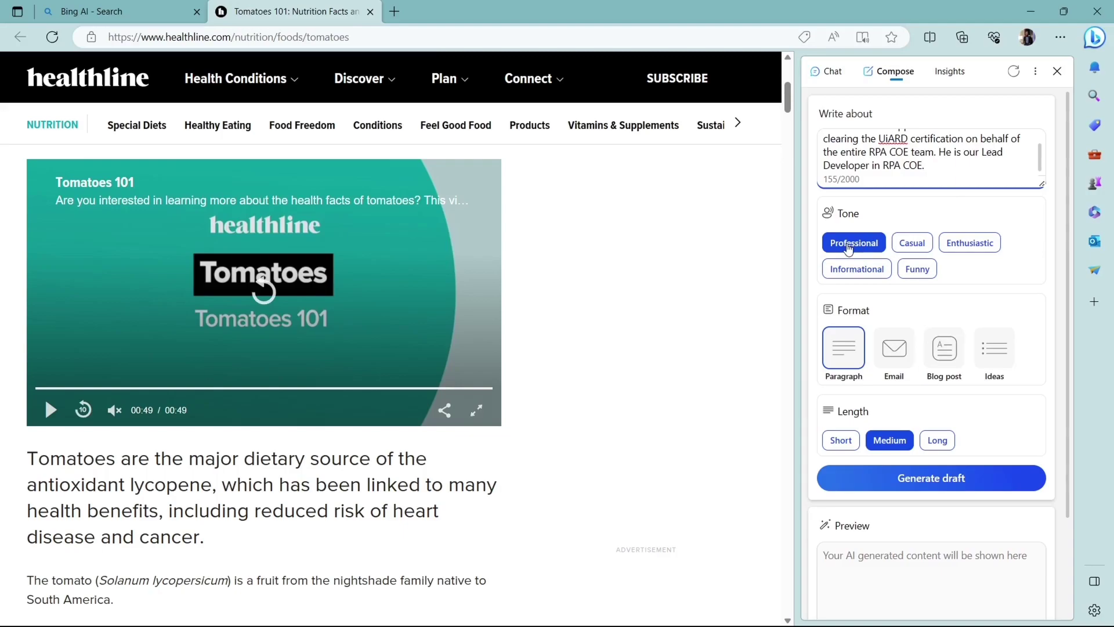
Generate the appreciation message as a medium-length professional draft in Email format and read through the preview
left_click(896, 361)
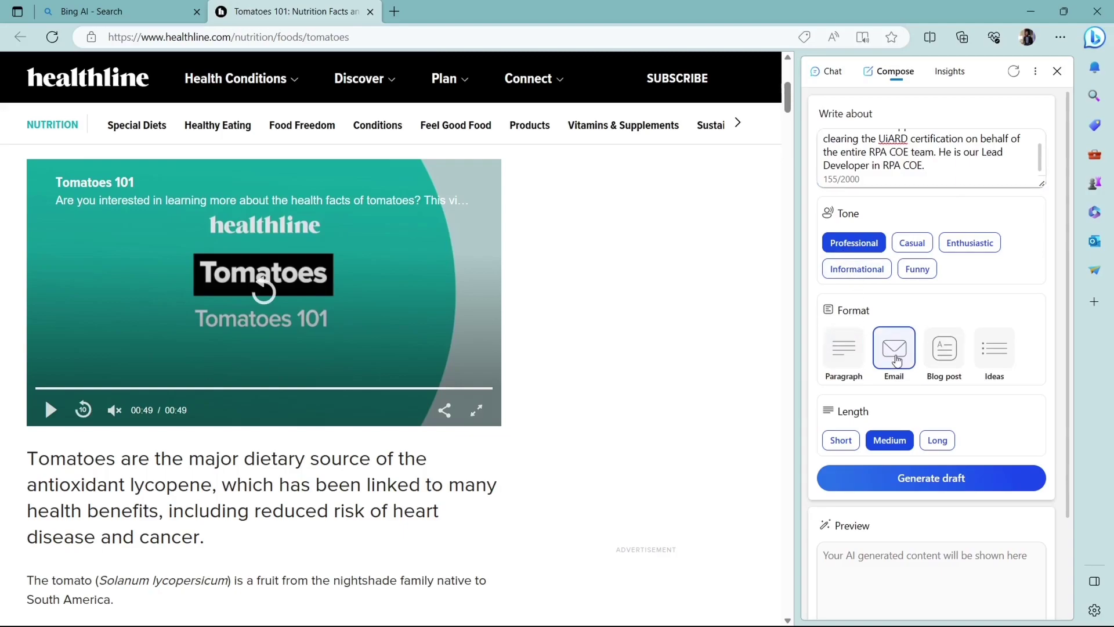
left_click(914, 490)
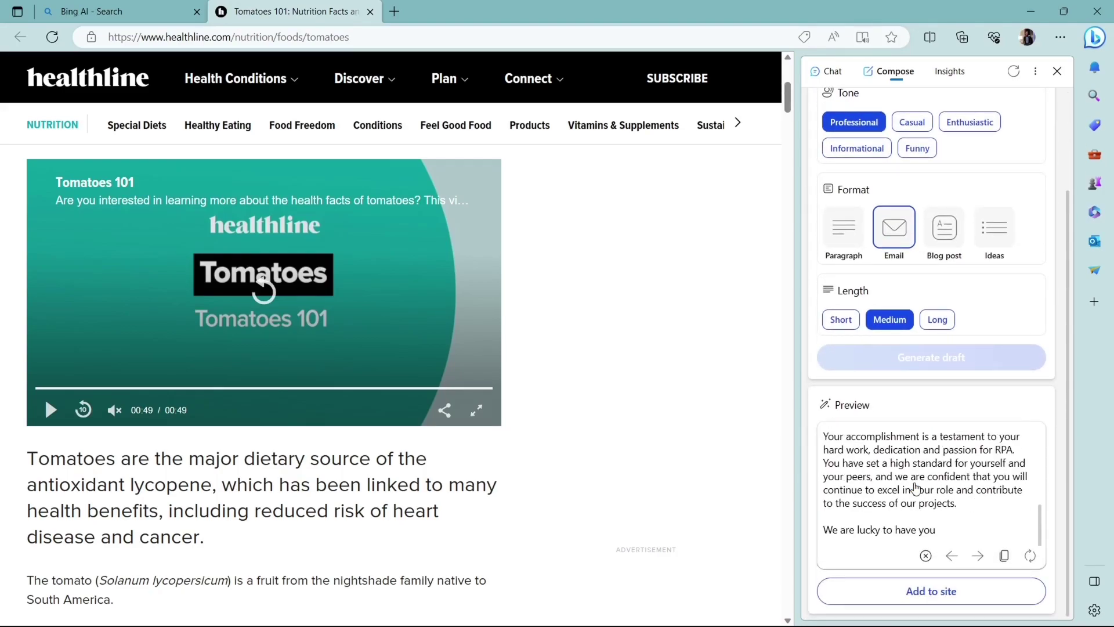
left_click_drag(1040, 530, 1041, 441)
scroll(1041, 441, "down", 5)
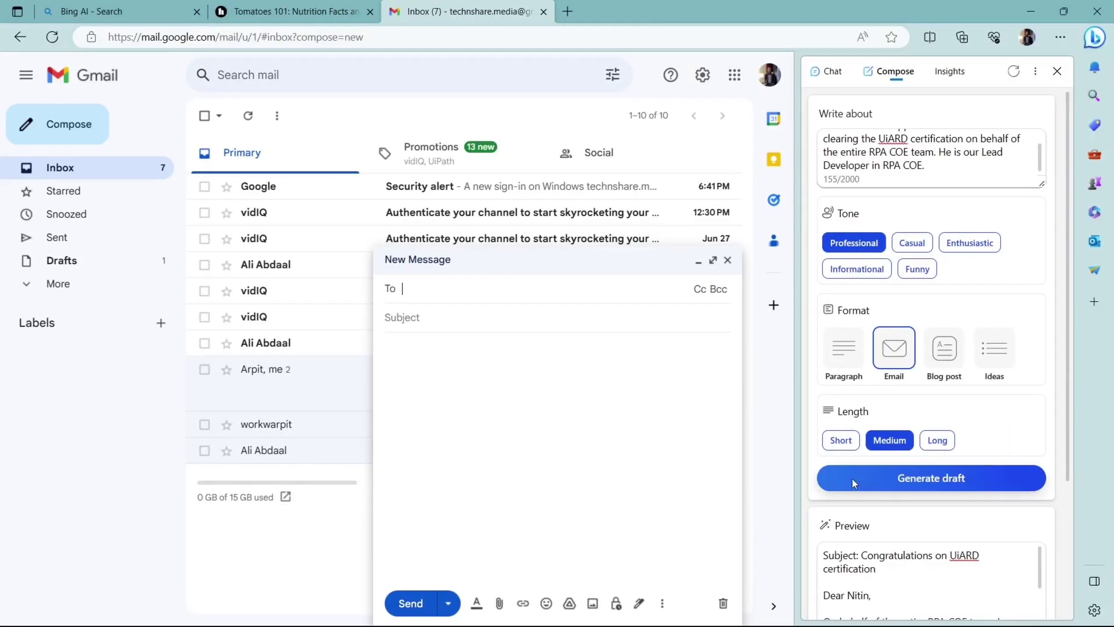
Insert the generated draft into the body of the new Gmail message
left_click(578, 413)
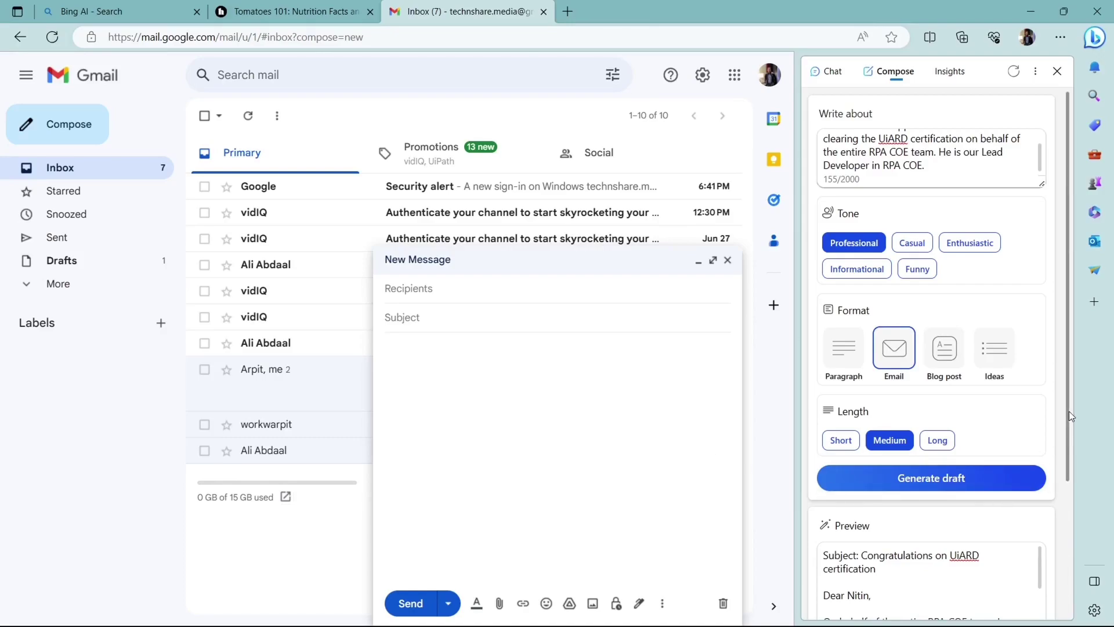
left_click_drag(1066, 412, 1066, 547)
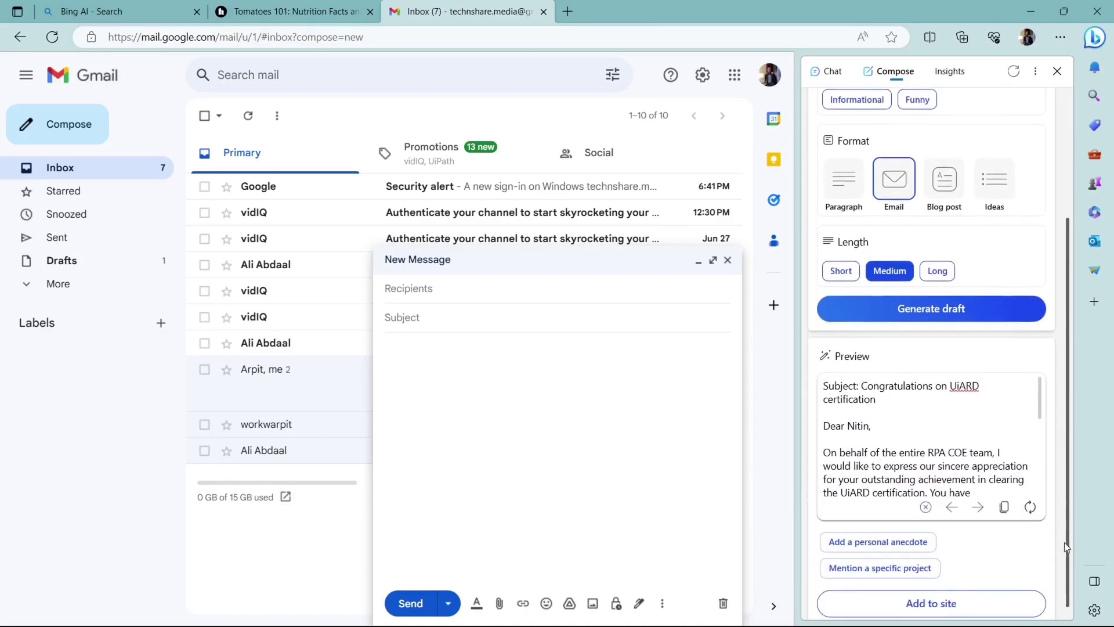
left_click(953, 596)
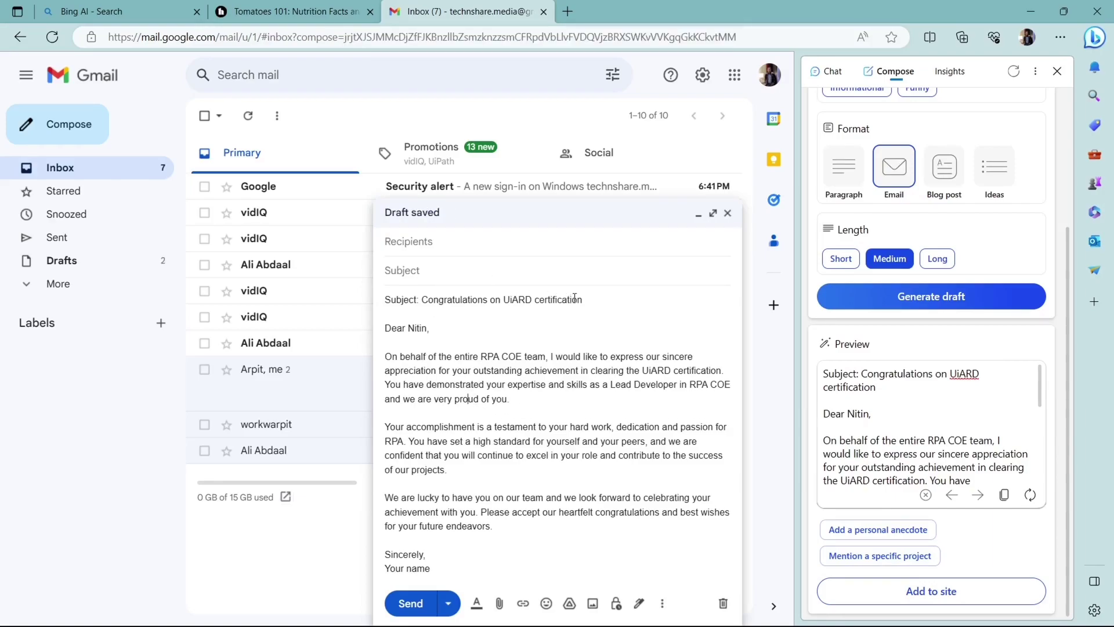
Move the line "Congratulations on UiARD certification" from the email body to the subject field and remove the blank space above the greeting
left_click_drag(591, 300, 275, 306)
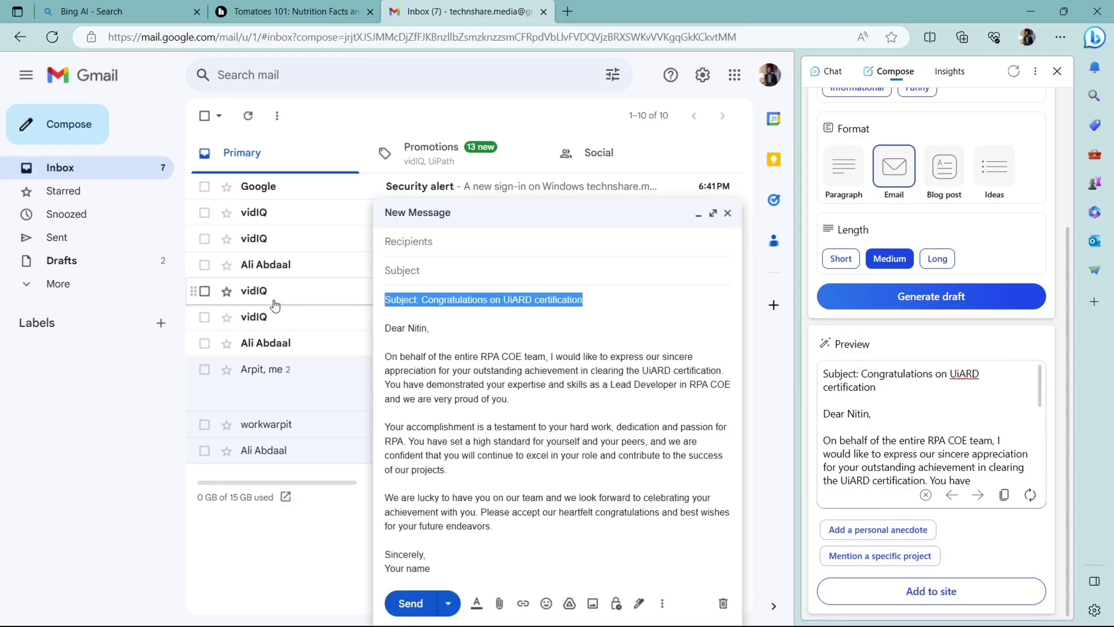
key("ctrl+x")
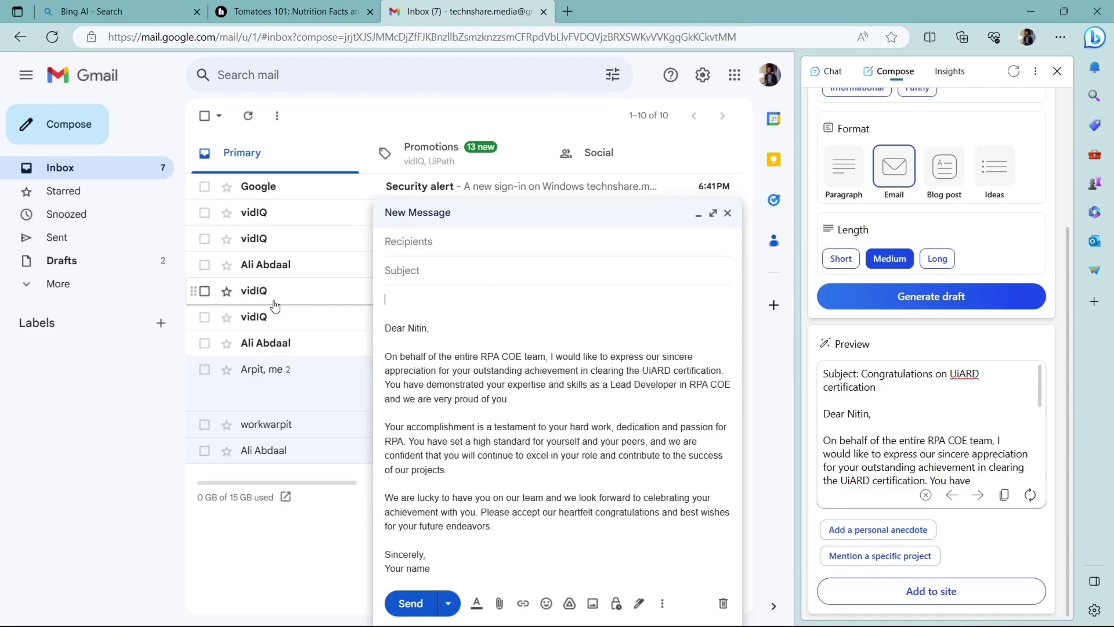
left_click(400, 269)
key("ctrl+v")
left_click(387, 327)
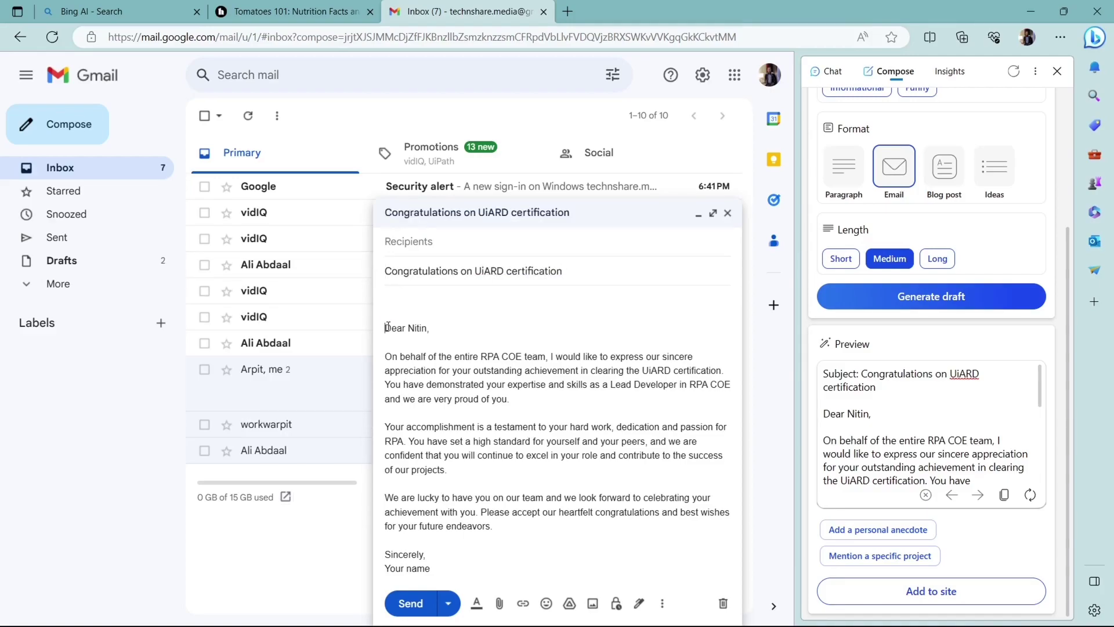
key("BackSpace")
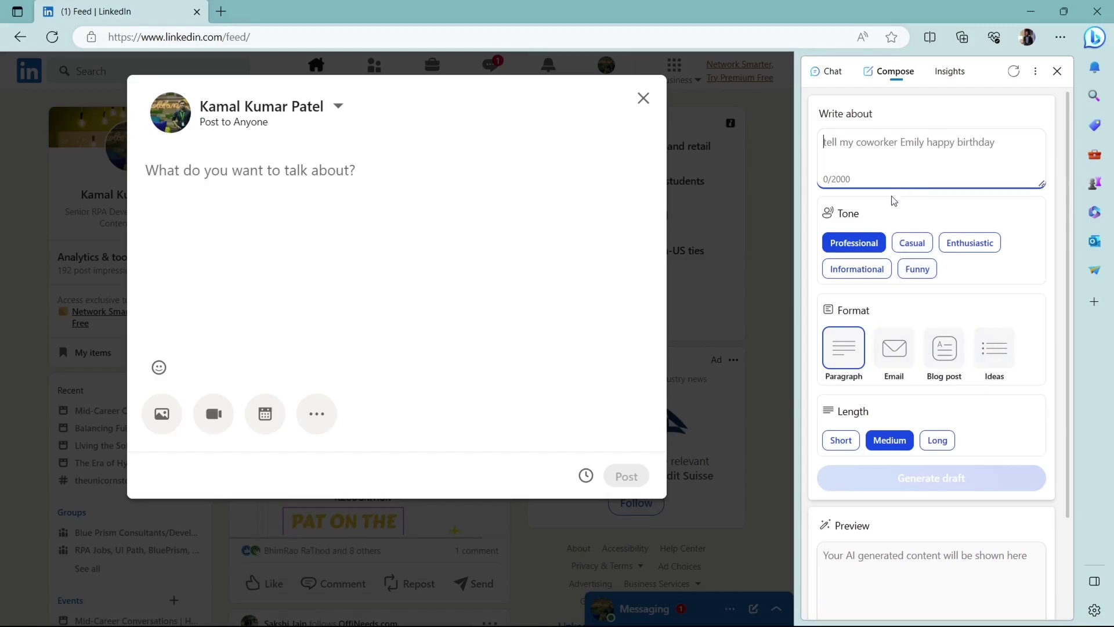
Generate a medium-length Blog post draft in Informational tone about "Top 3 companies that shaped India the most."
left_click(852, 271)
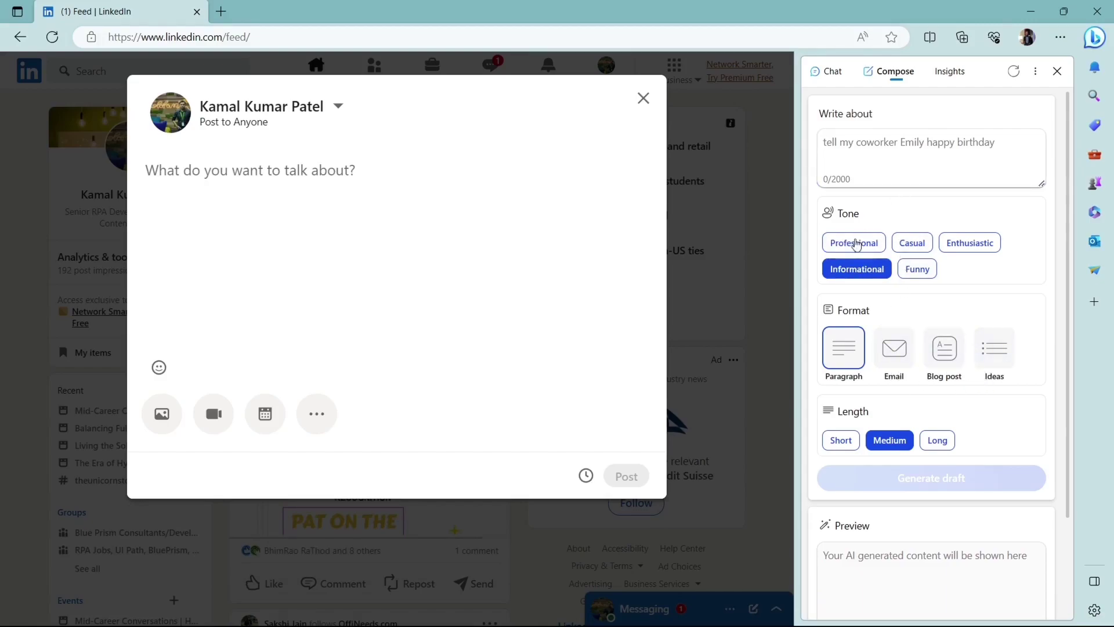
left_click(883, 157)
type("Top 3 companie")
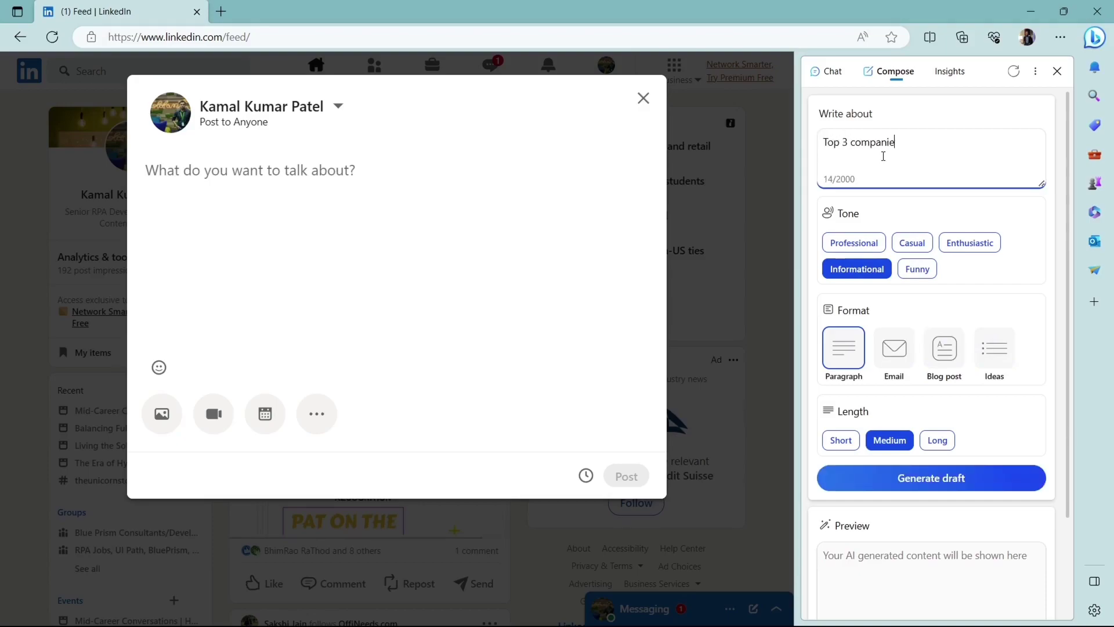
type("s that shaped India the most.")
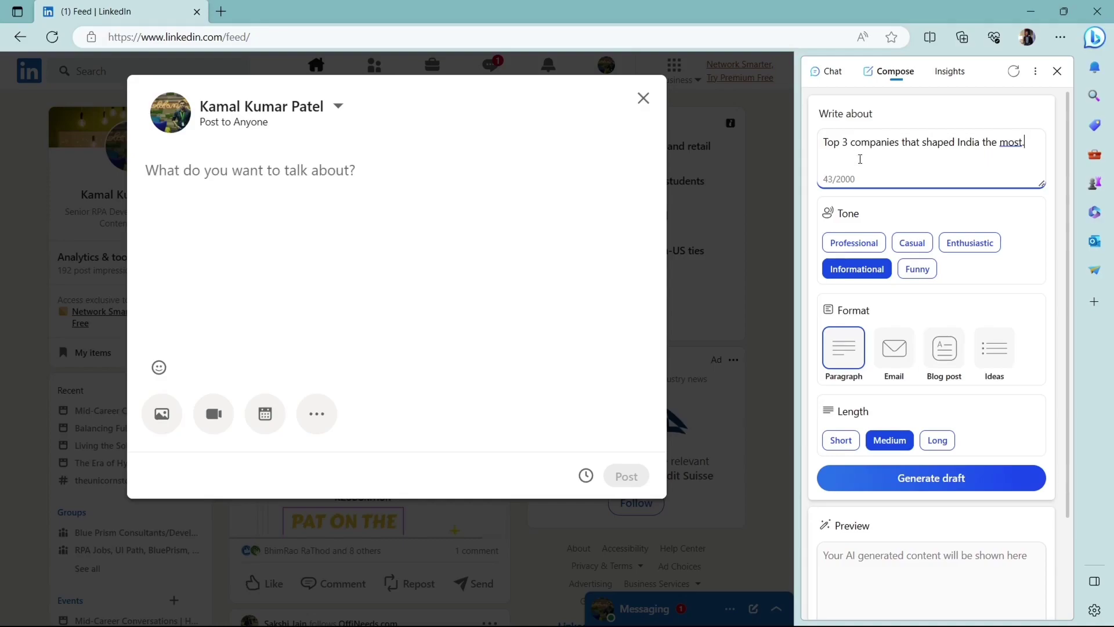
left_click(952, 347)
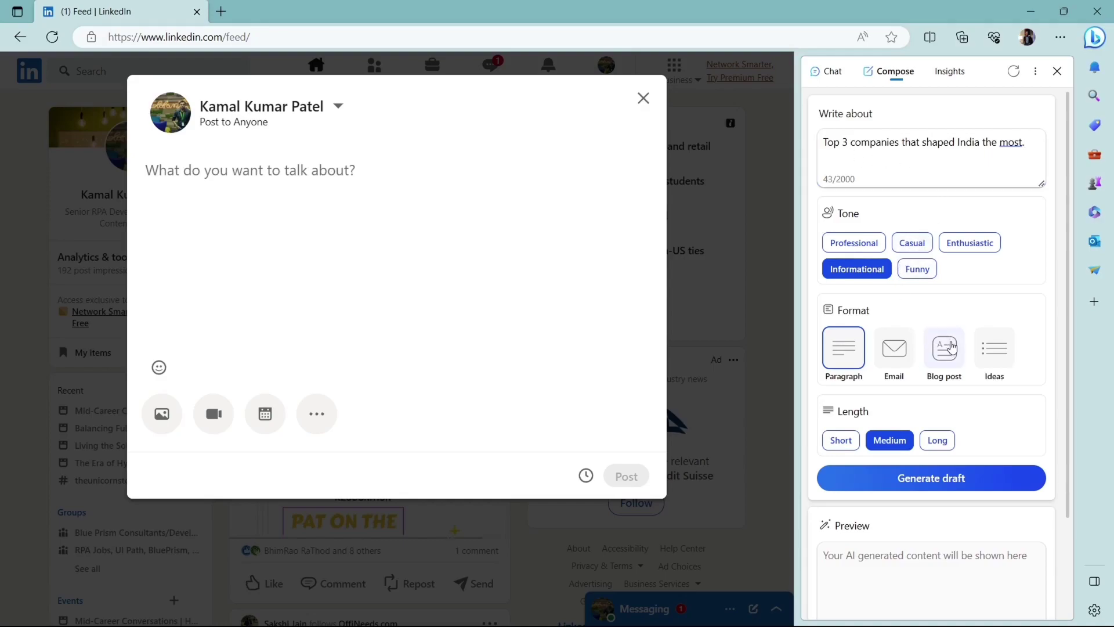
left_click(927, 481)
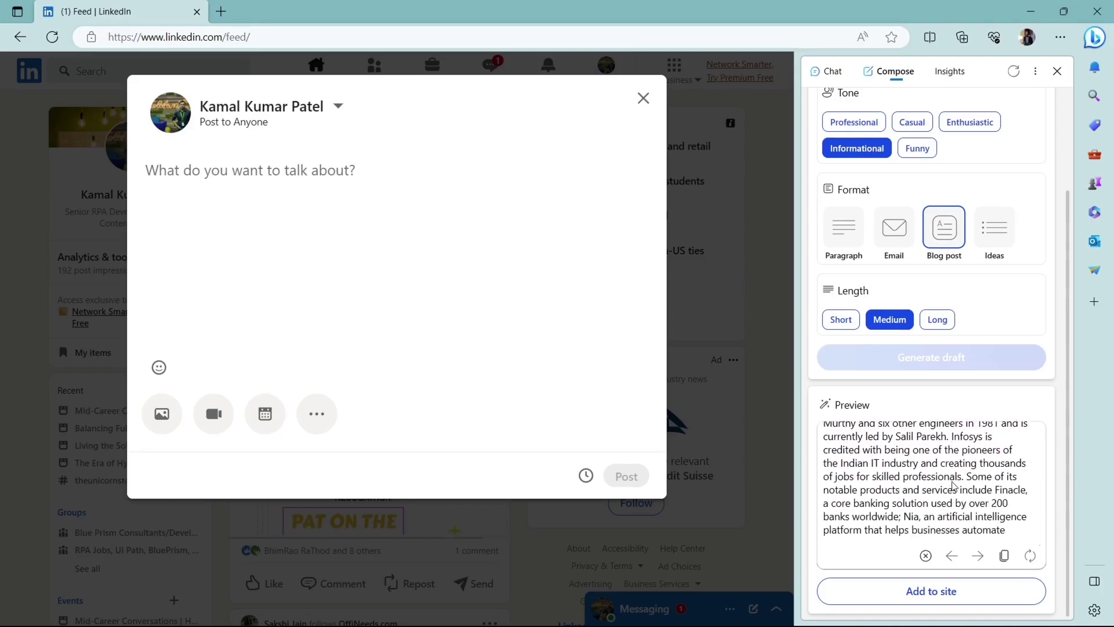
Insert the blog post draft into the new LinkedIn post and read through the added text
left_click(251, 177)
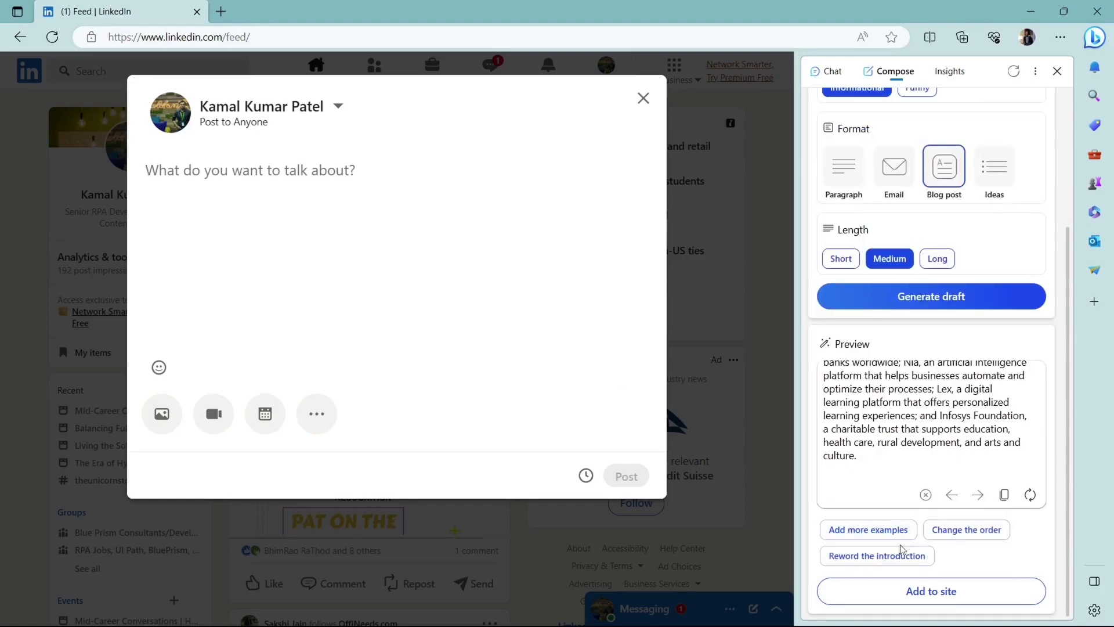
left_click(911, 591)
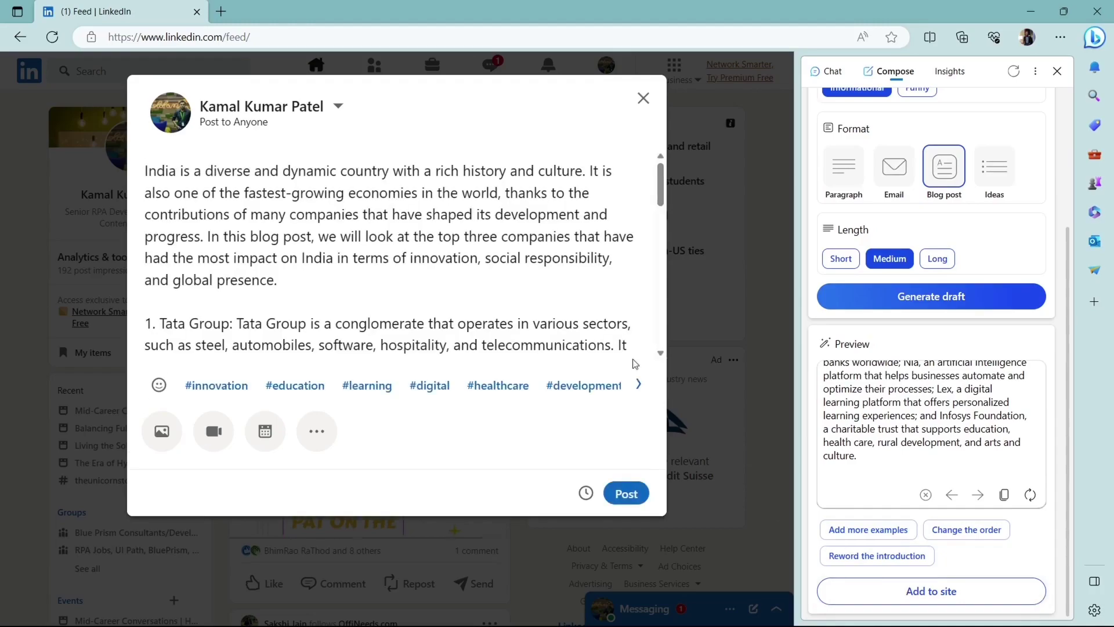
left_click_drag(663, 181, 648, 323)
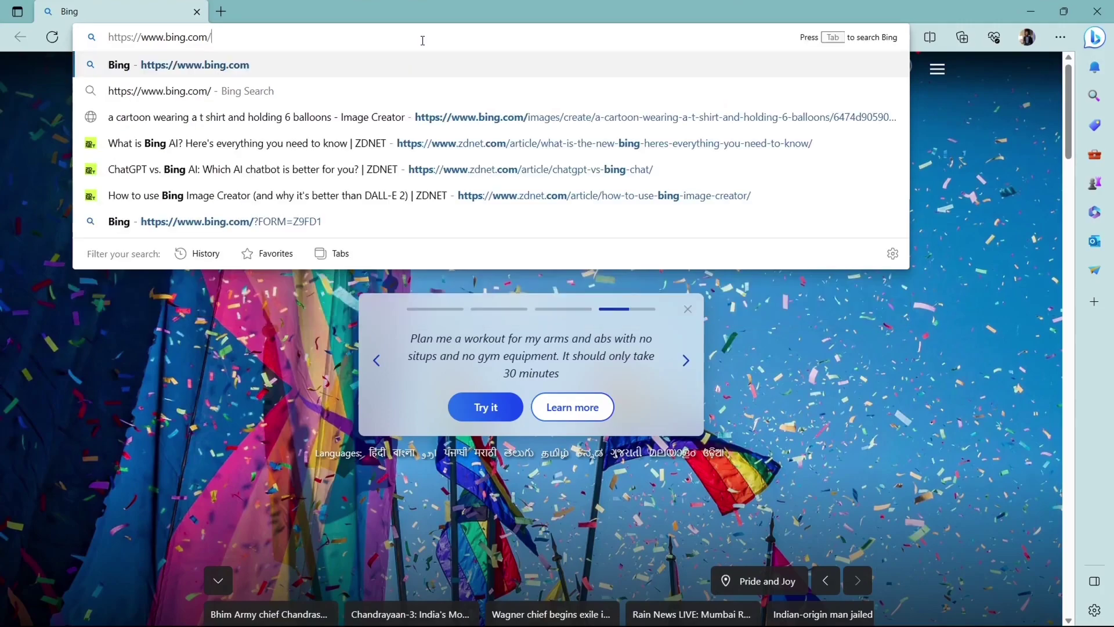
Open bing.com/create and generate images from "Create an Image where a robot is playing guitar in a beautiful beach with lots of plam trees."
type("te")
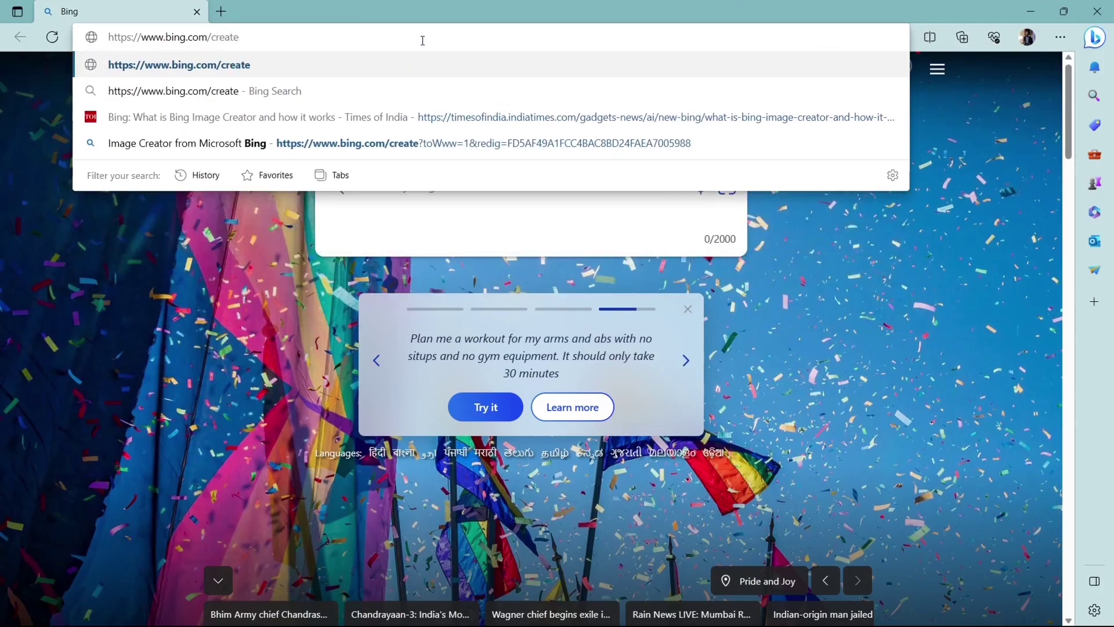
key("Return")
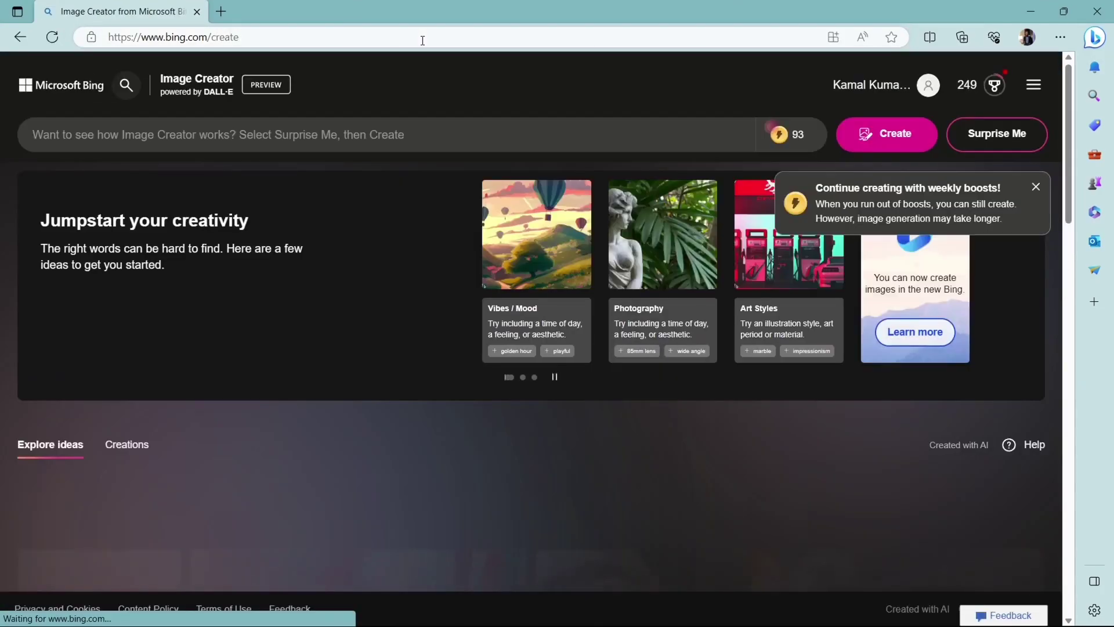
left_click(450, 132)
type("Create an Image ")
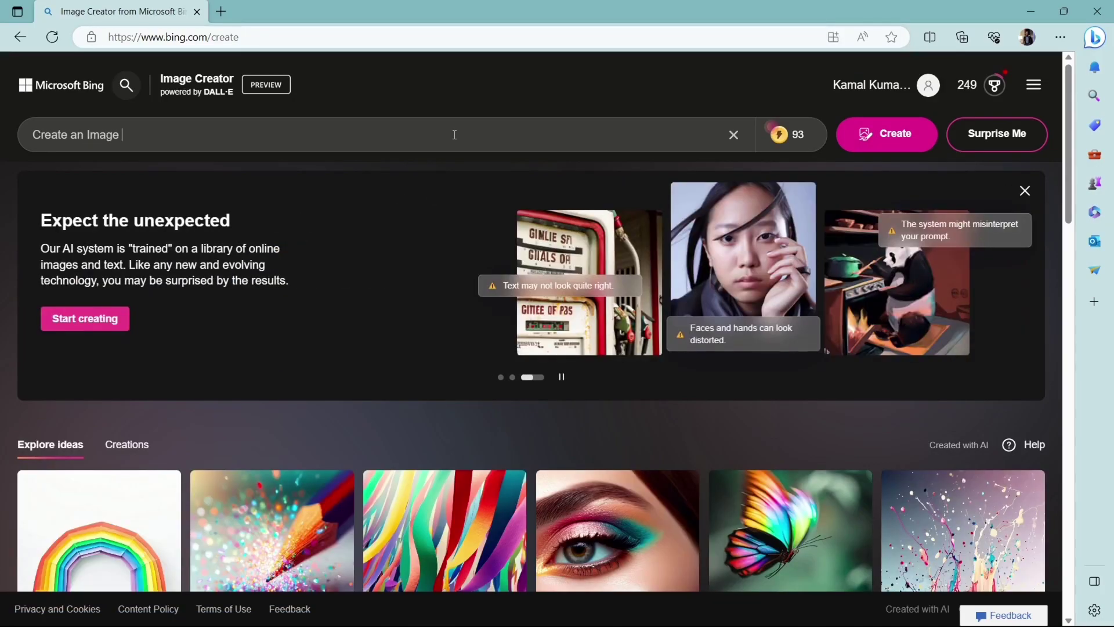
type("where a robot is playing")
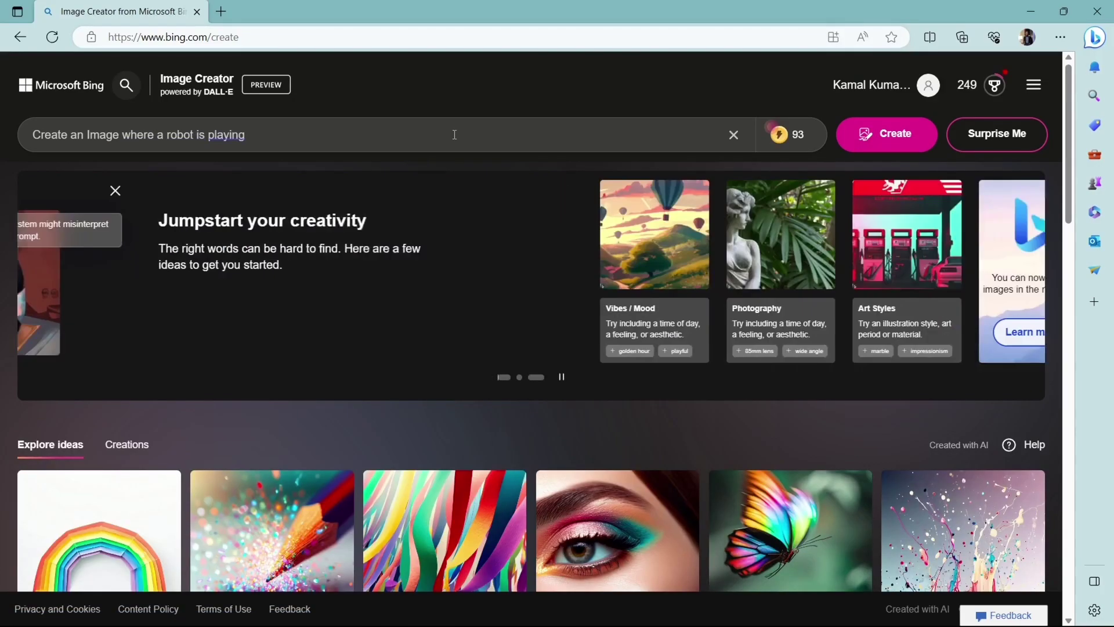
type(" guitar in a beautiful beach with lots of plam trees")
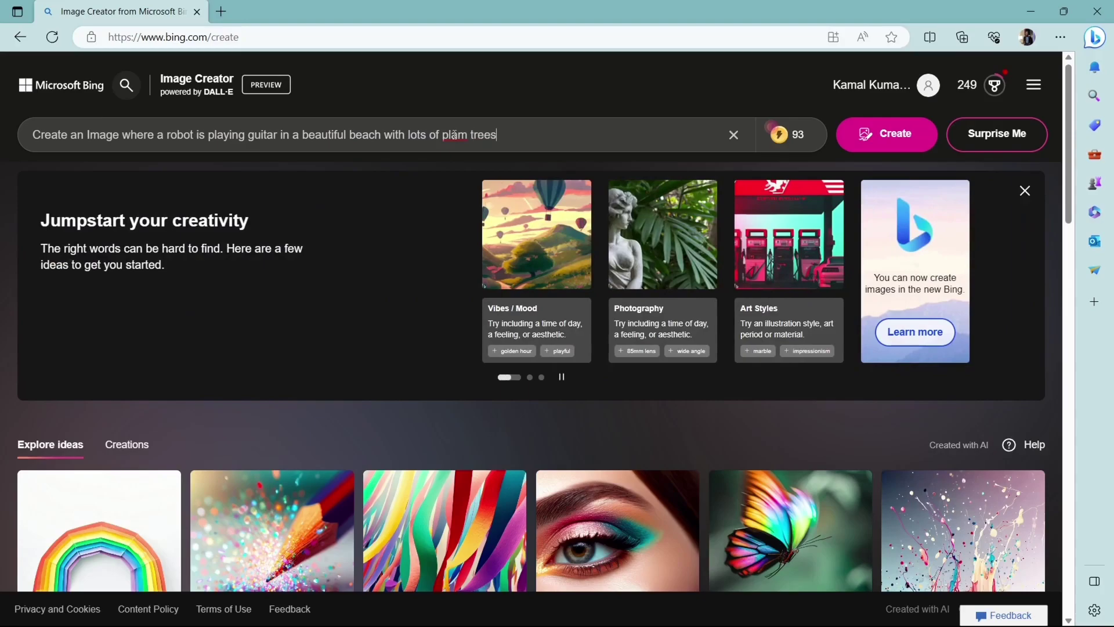
type(".")
left_click(876, 131)
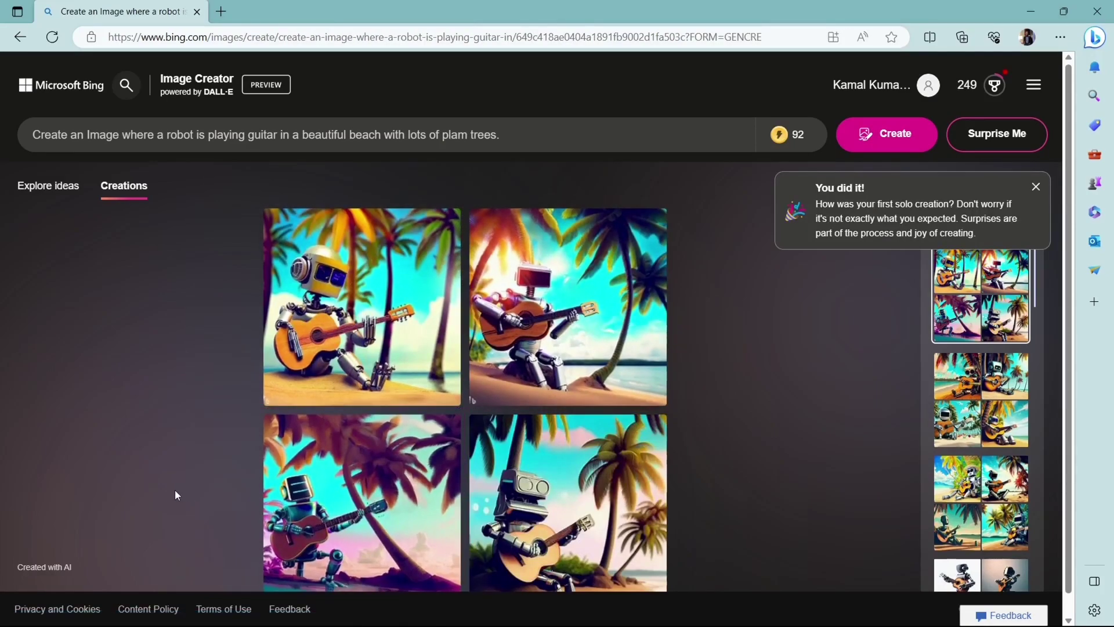
Open the first generated image, the yellow-headed robot playing guitar, and download it
scroll(176, 490, "down", 1)
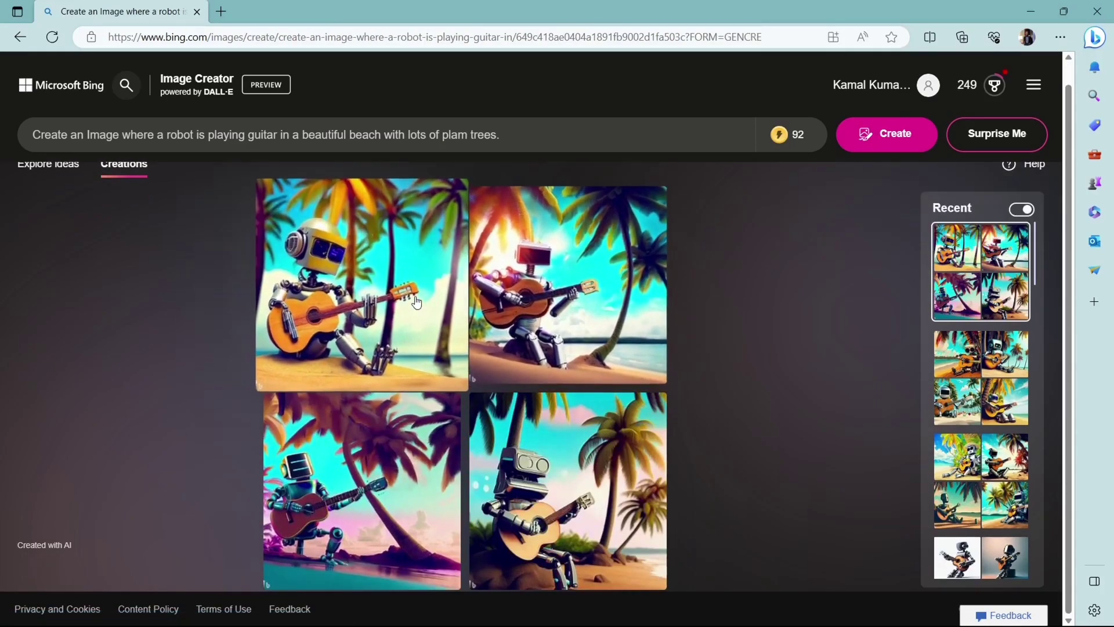
left_click(374, 303)
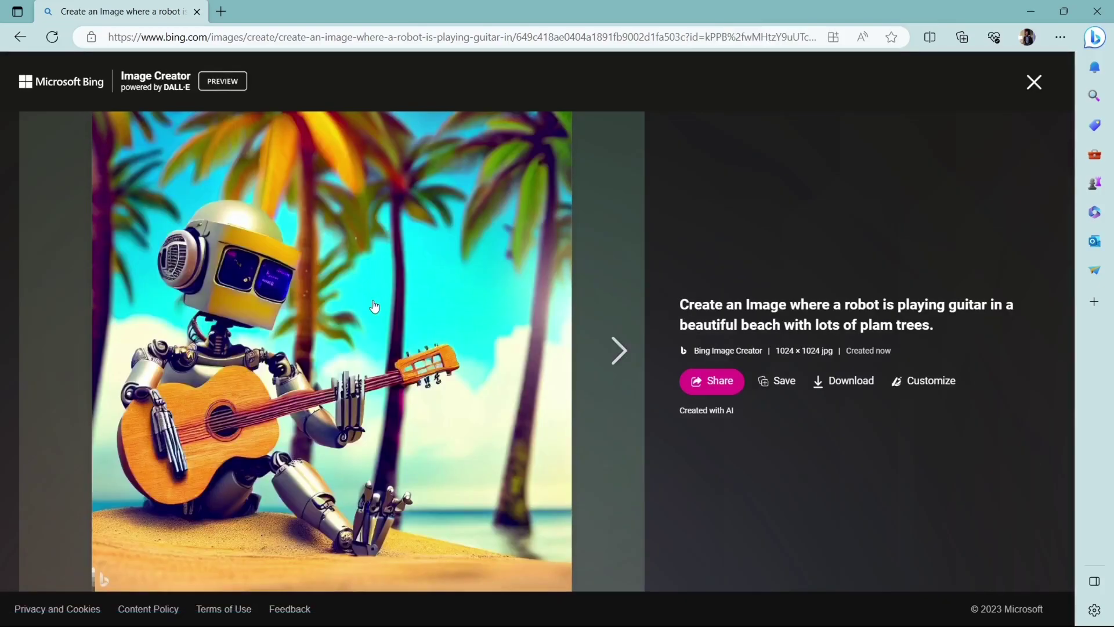
left_click(847, 383)
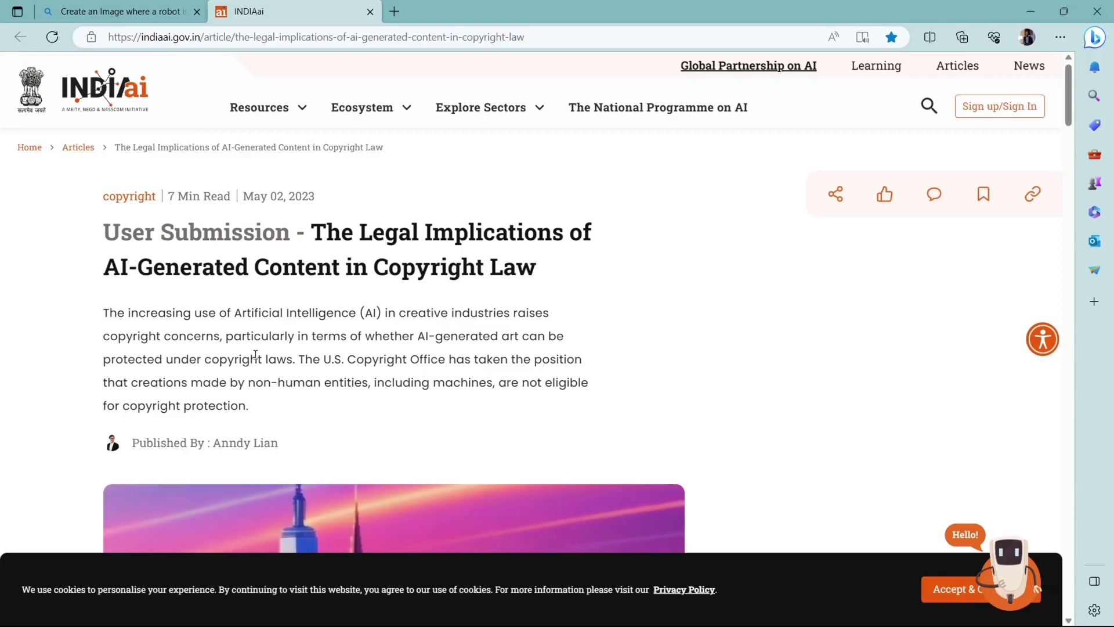
Copy the sentence on the U.S. Copyright Office's position from the introduction of the indiaai.gov.in article on AI-generated content
left_click_drag(300, 360, 312, 411)
key("ctrl+c")
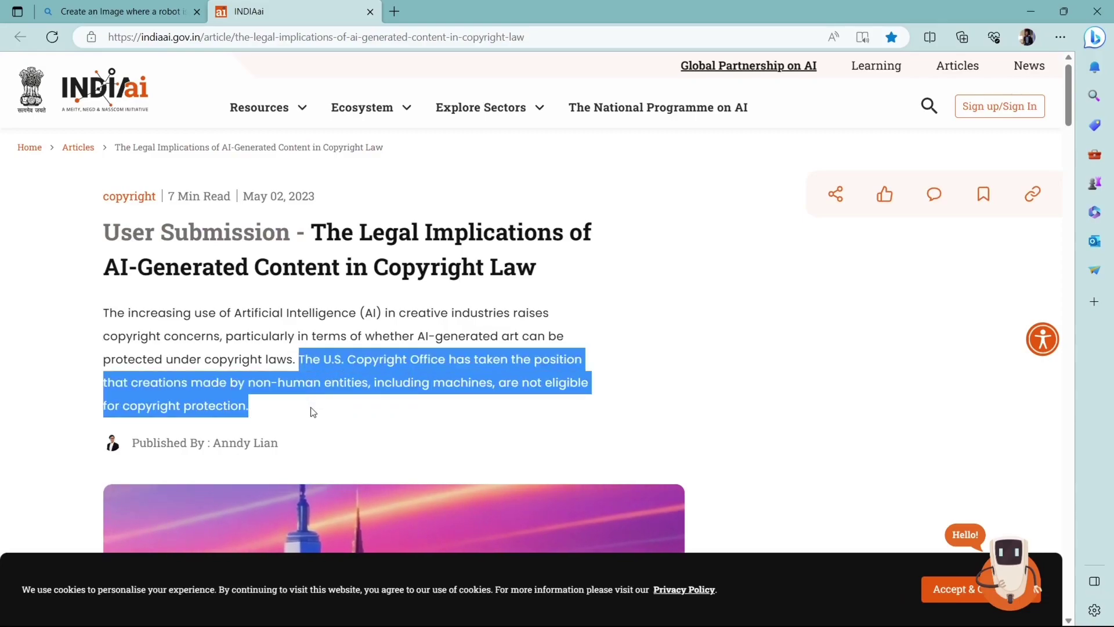